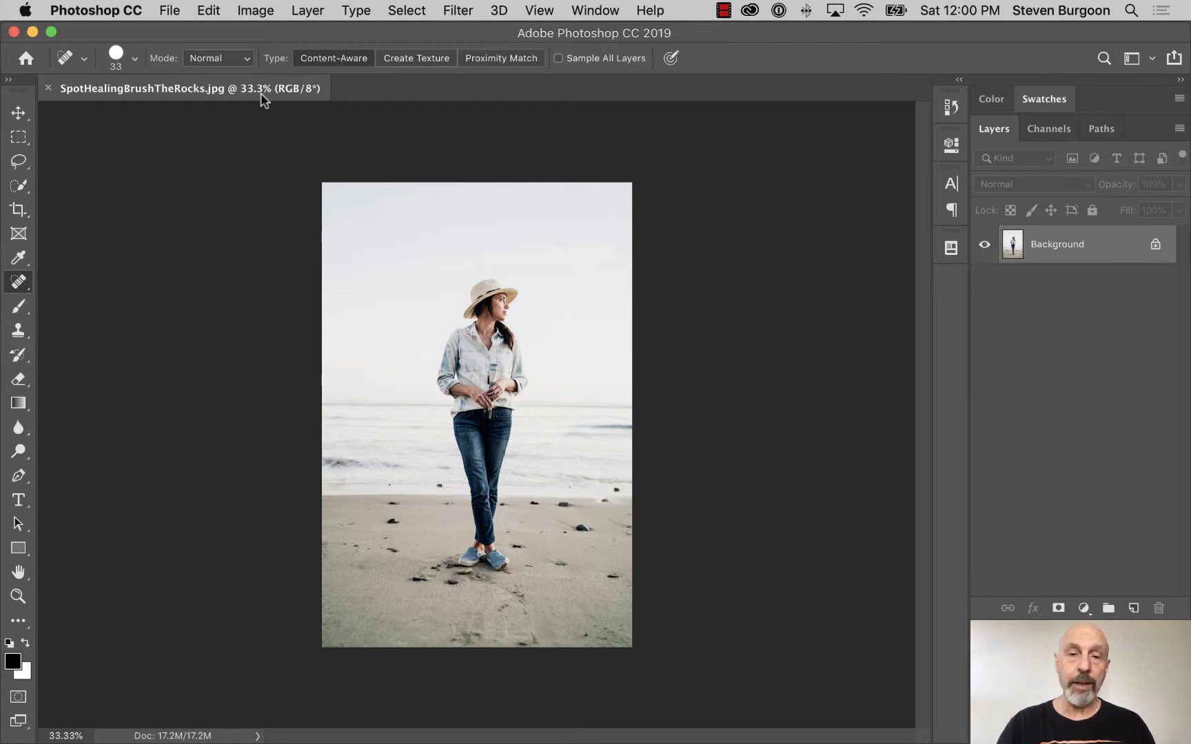
# Zoom the beach photo to 200% and 400%, then settle back at 100% magnification
pyautogui.press('super+equal')
pyautogui.press('super+equal')
pyautogui.press('super+equal')
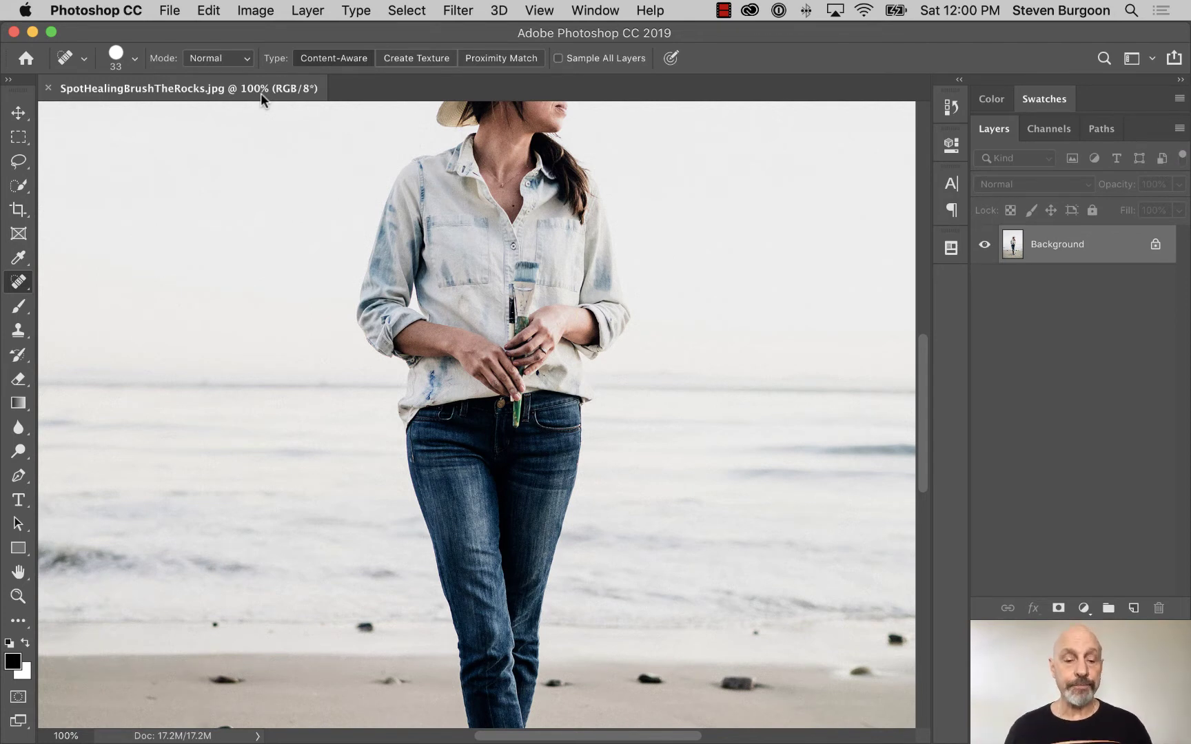
pyautogui.press('super+equal')
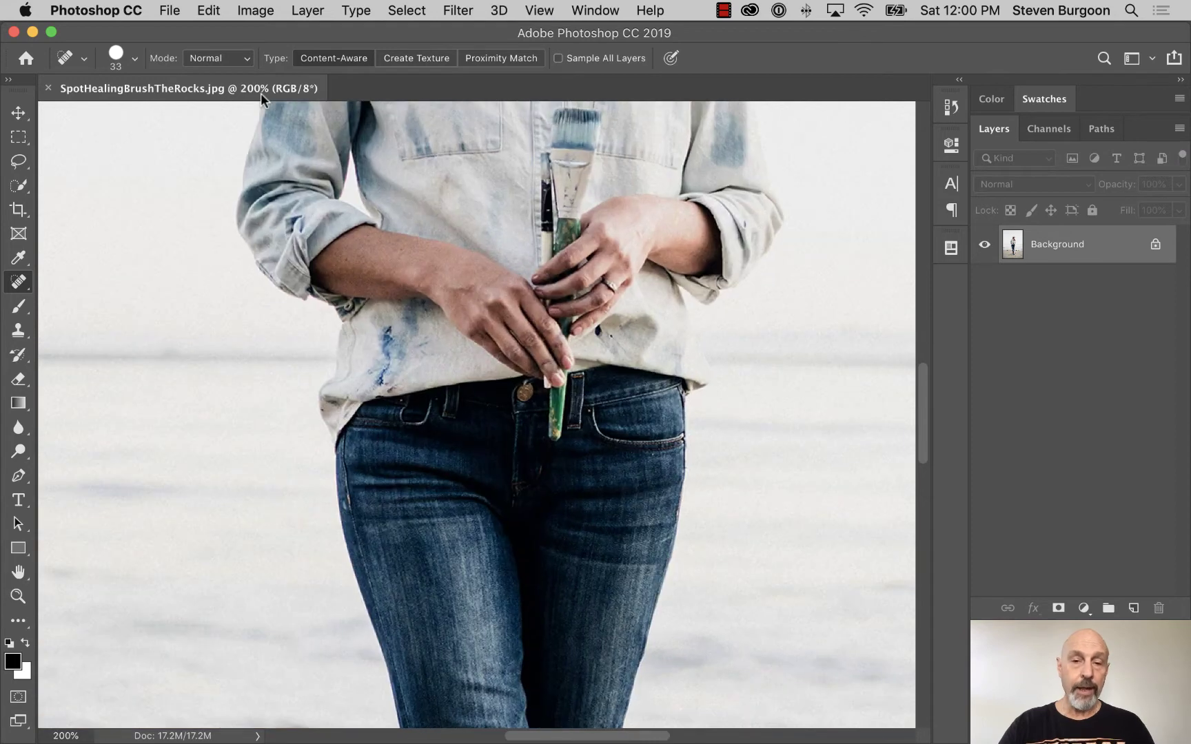
pyautogui.press('super+equal')
pyautogui.press('super+equal')
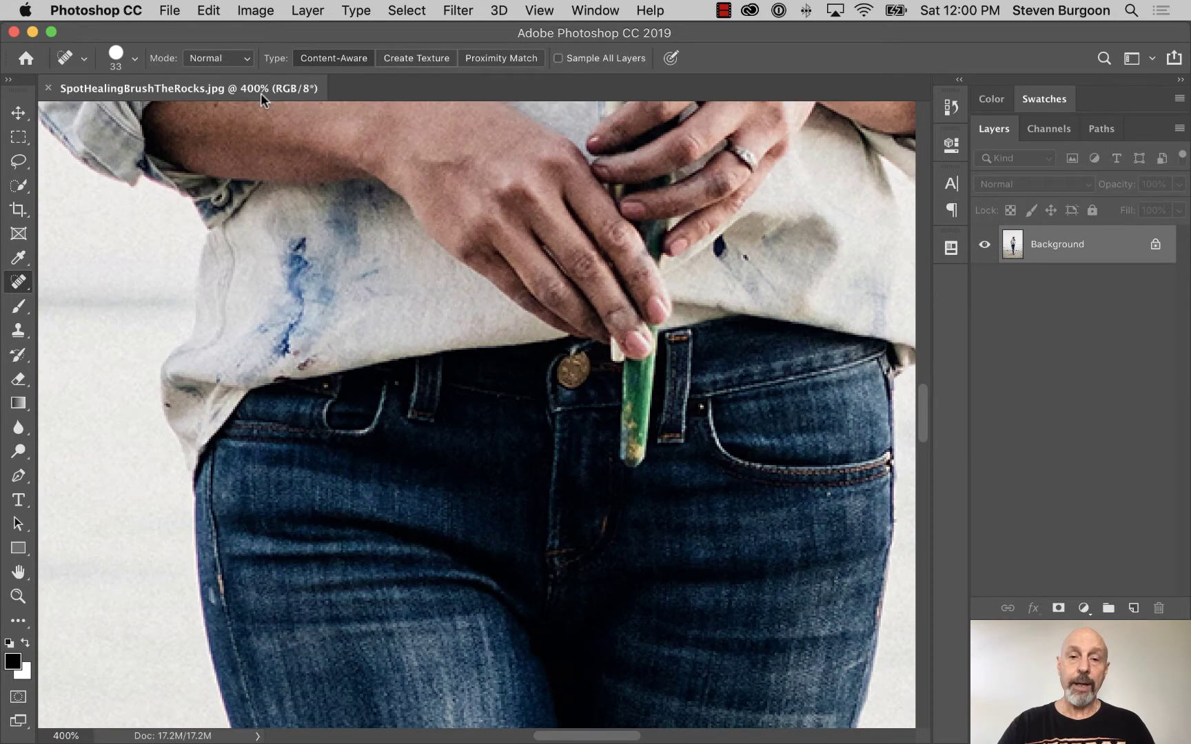
pyautogui.press('super+minus')
pyautogui.press('super+minus')
pyautogui.press('super+minus')
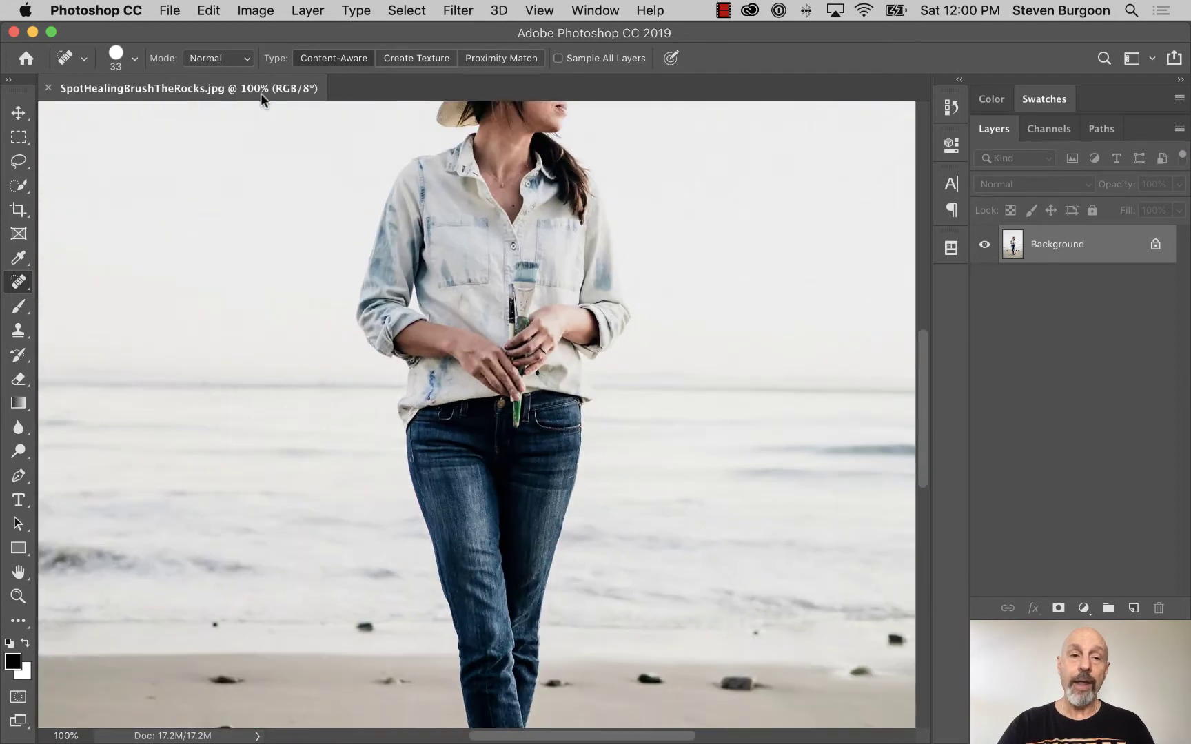
pyautogui.press('super+minus')
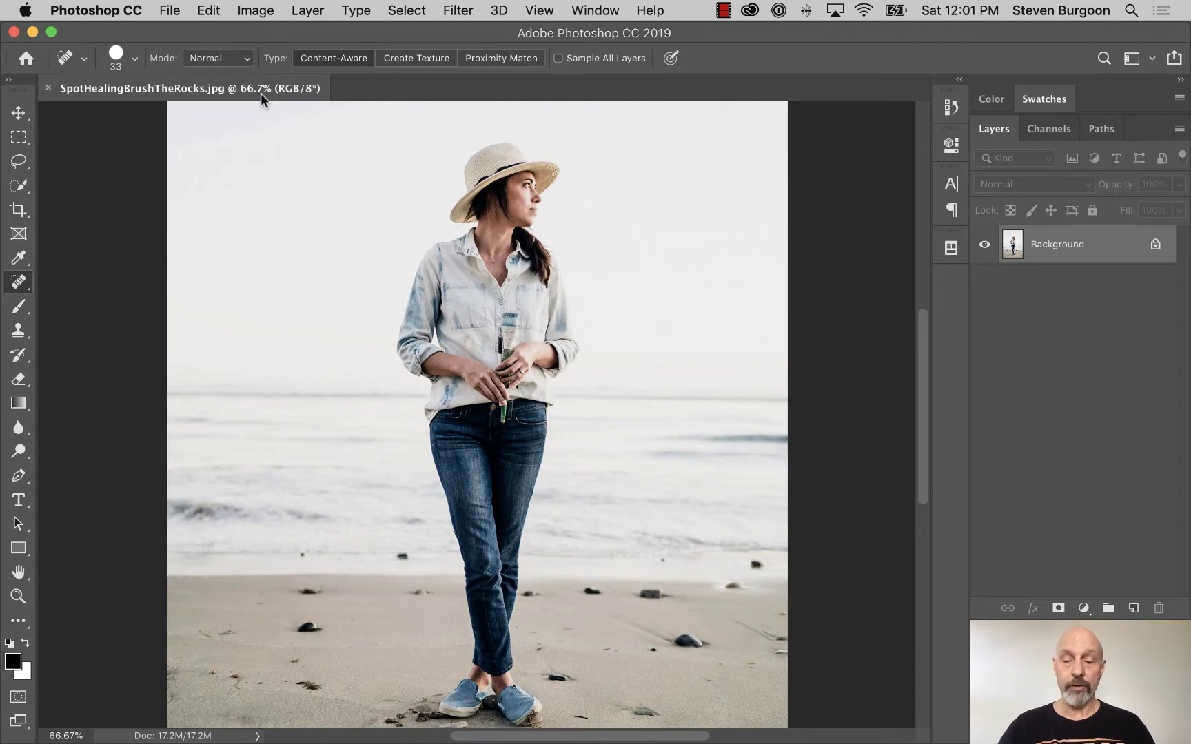
pyautogui.press('super+plus')
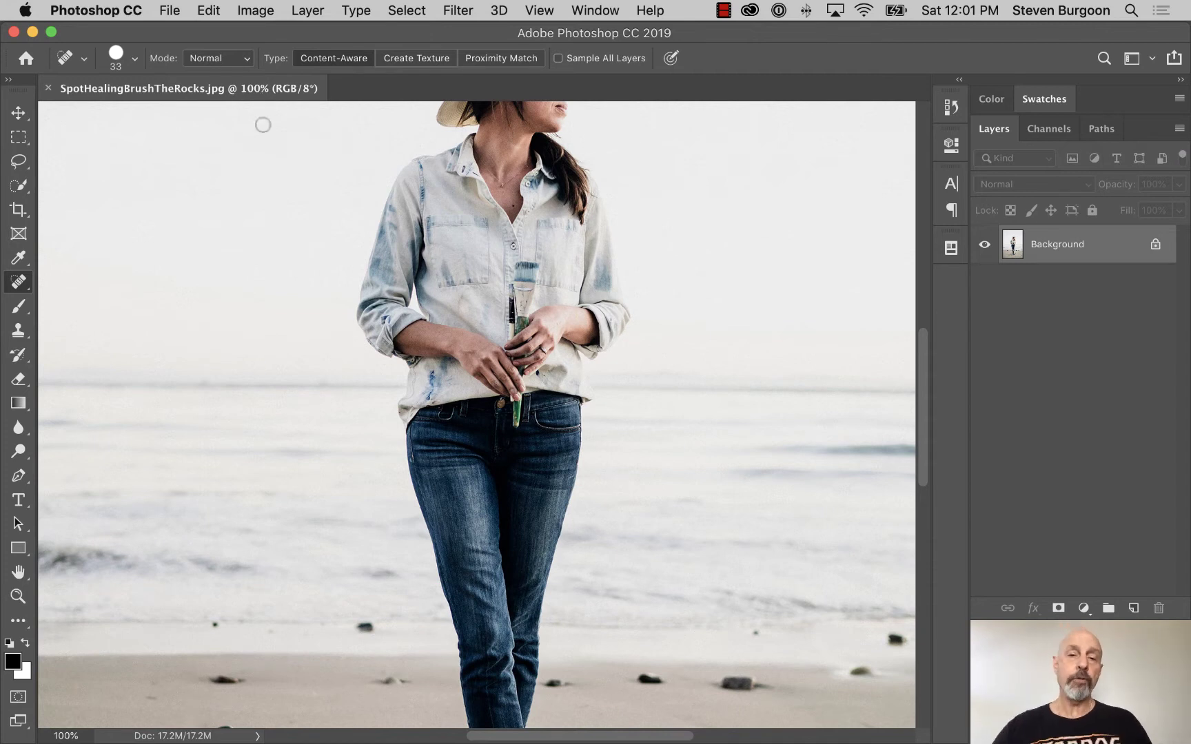
pyautogui.scroll(-2, 408, 507)
pyautogui.scroll(-10, 408, 508)
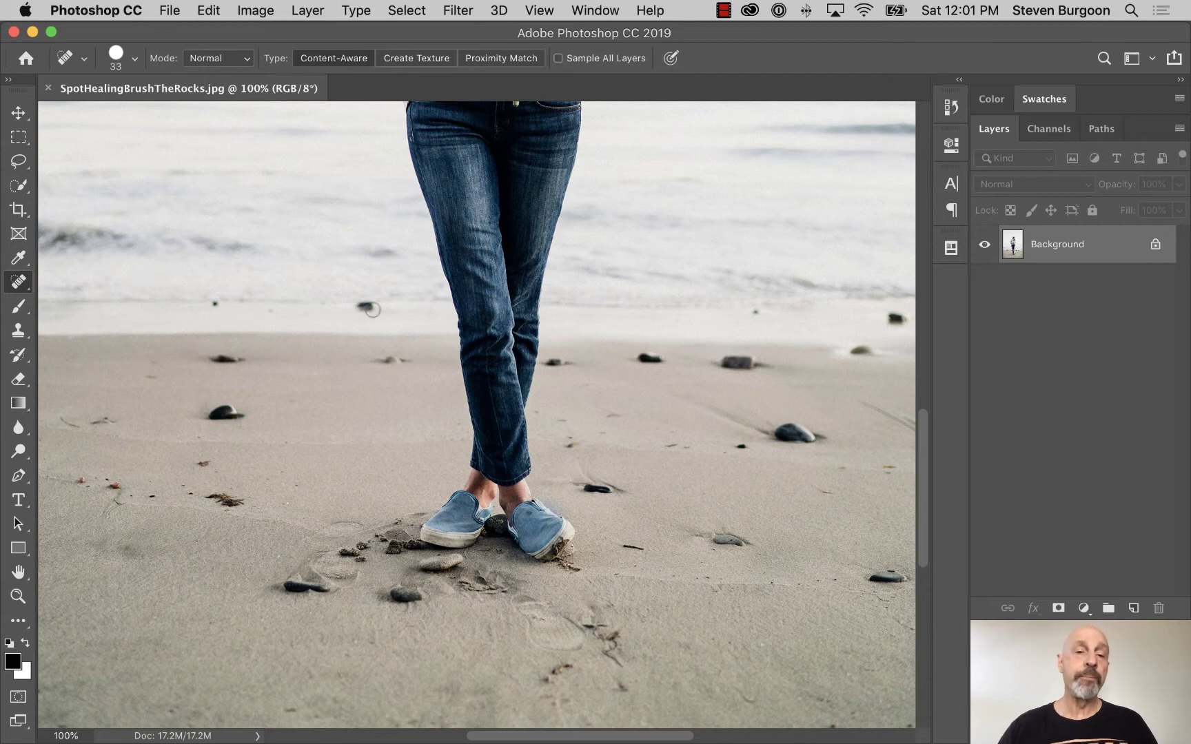
pyautogui.rightClick(294, 275)
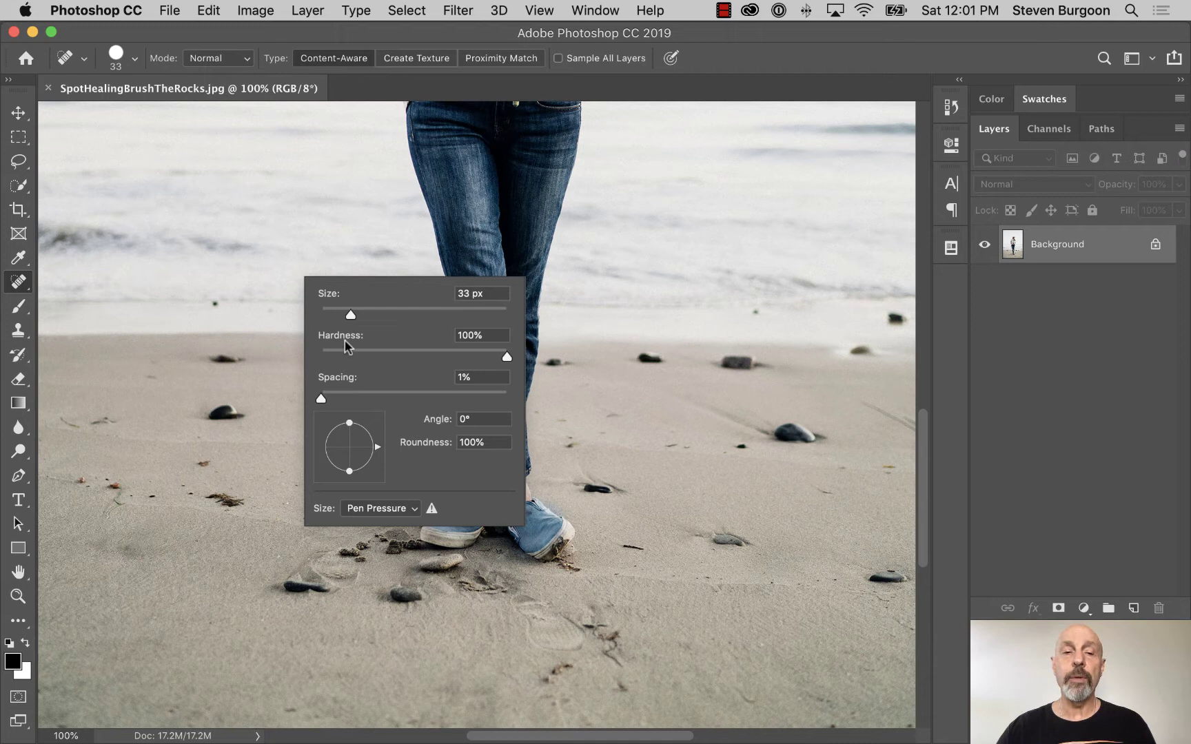
pyautogui.click(508, 357)
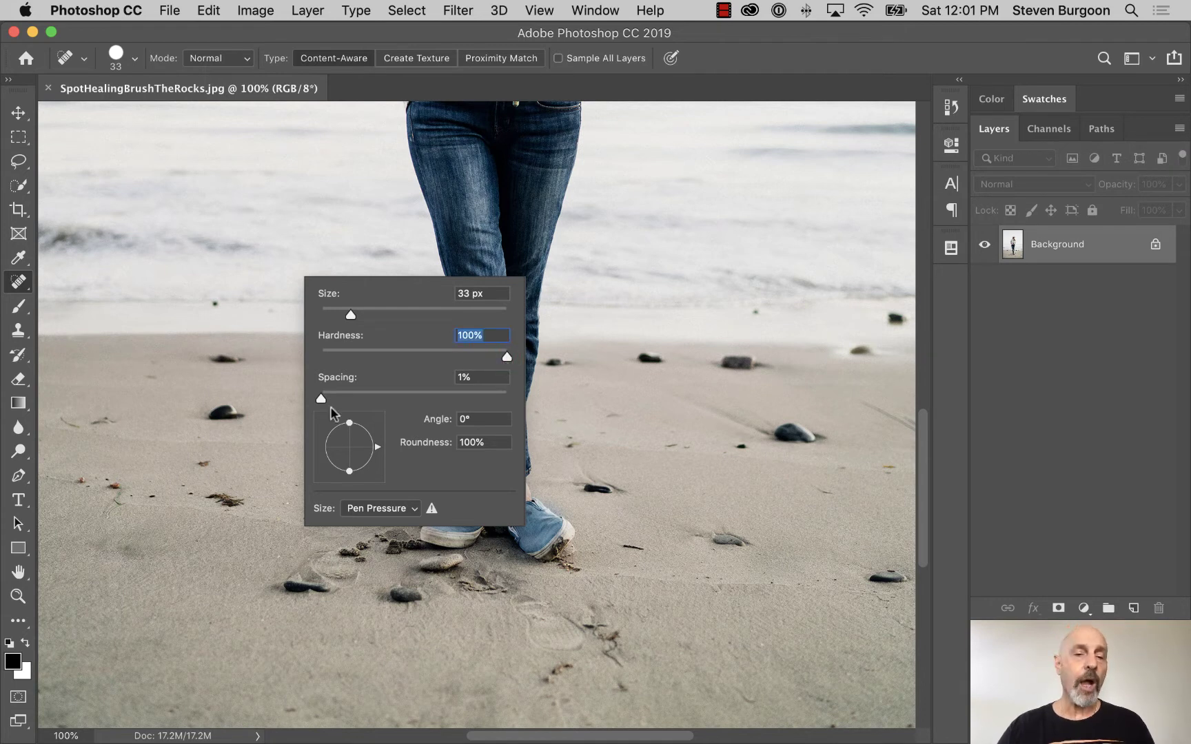
pyautogui.moveTo(321, 399); pyautogui.dragTo(343, 399)
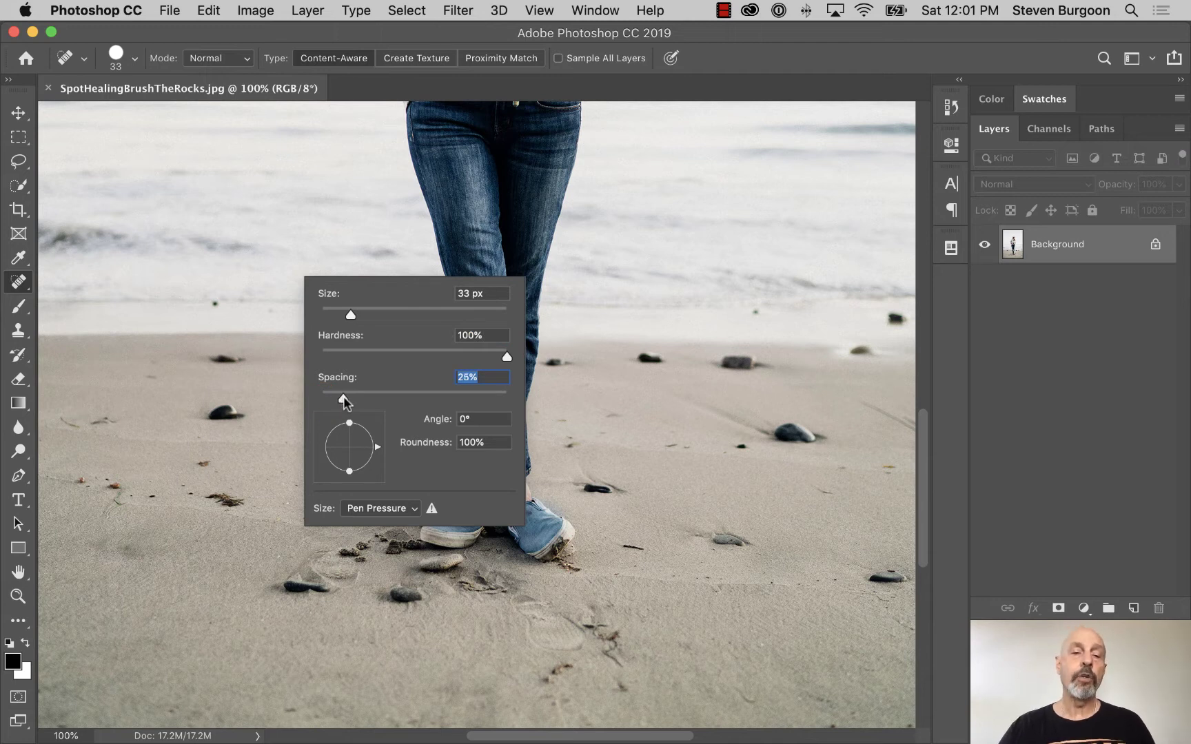
pyautogui.moveTo(344, 397); pyautogui.dragTo(298, 397)
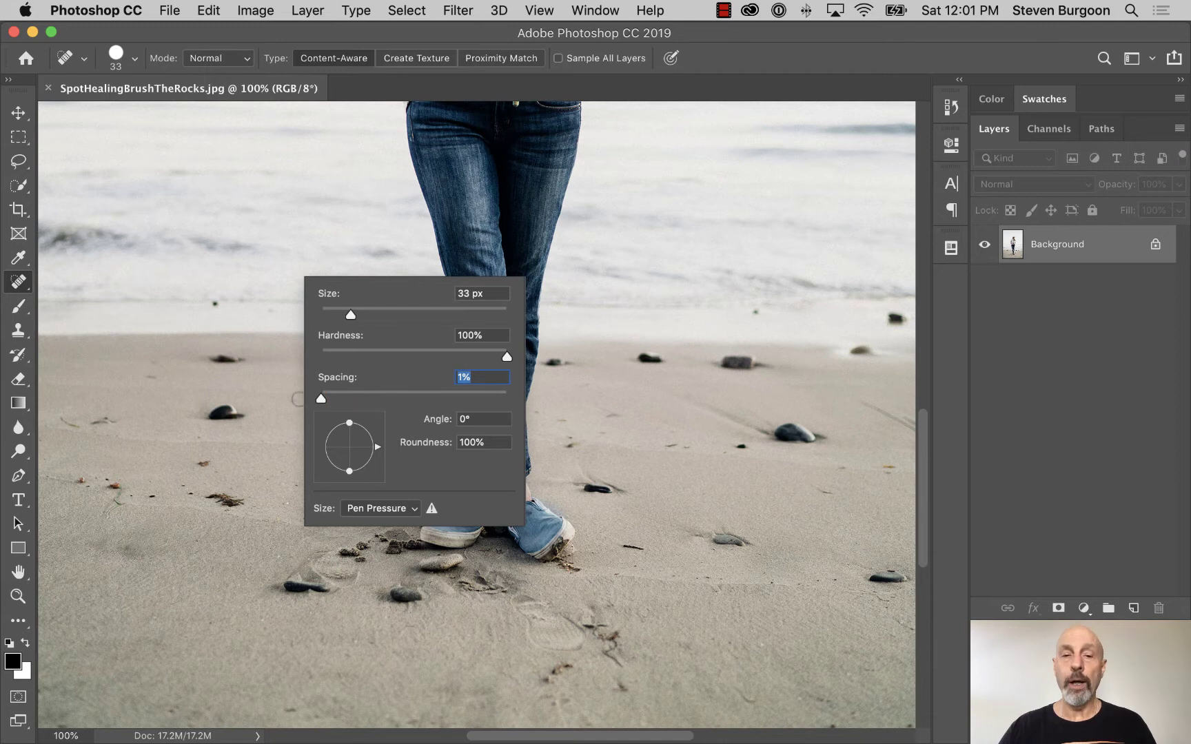
pyautogui.press('Return')
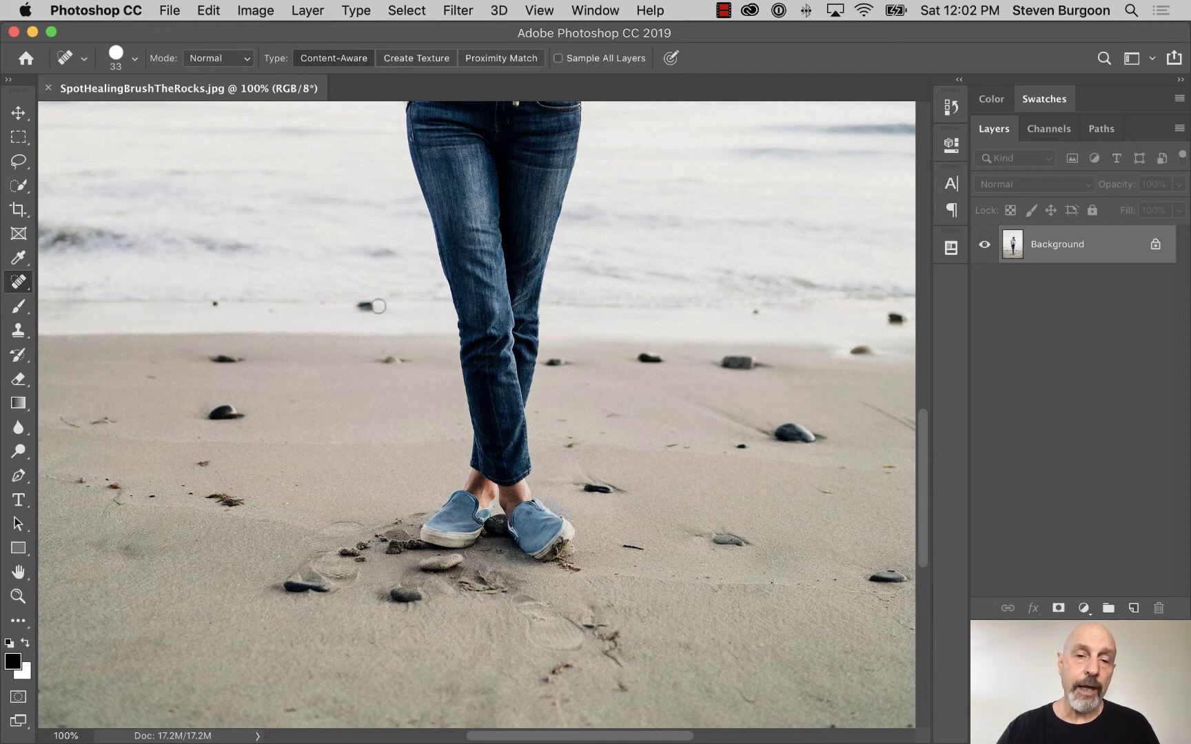
# Heal the rock at the waterline and the small rocks on the far-left sand and beside the legs
pyautogui.moveTo(378, 306); pyautogui.dragTo(356, 306)
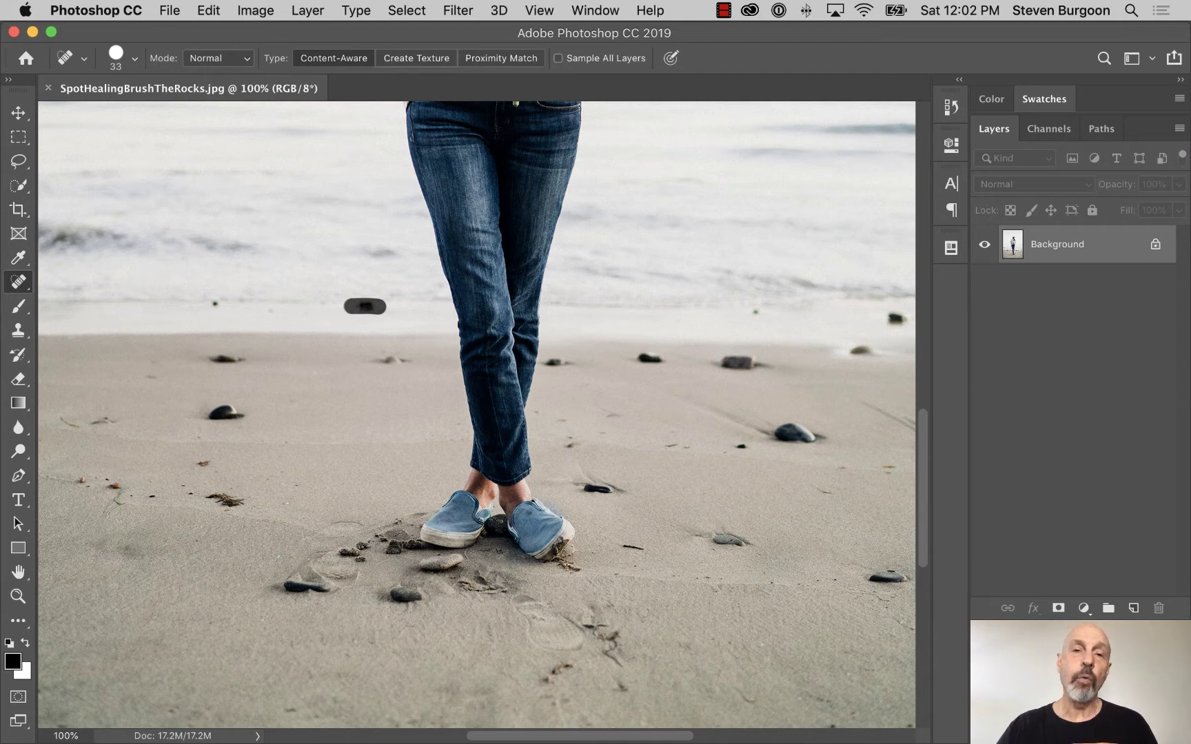
pyautogui.moveTo(356, 306); pyautogui.dragTo(354, 306)
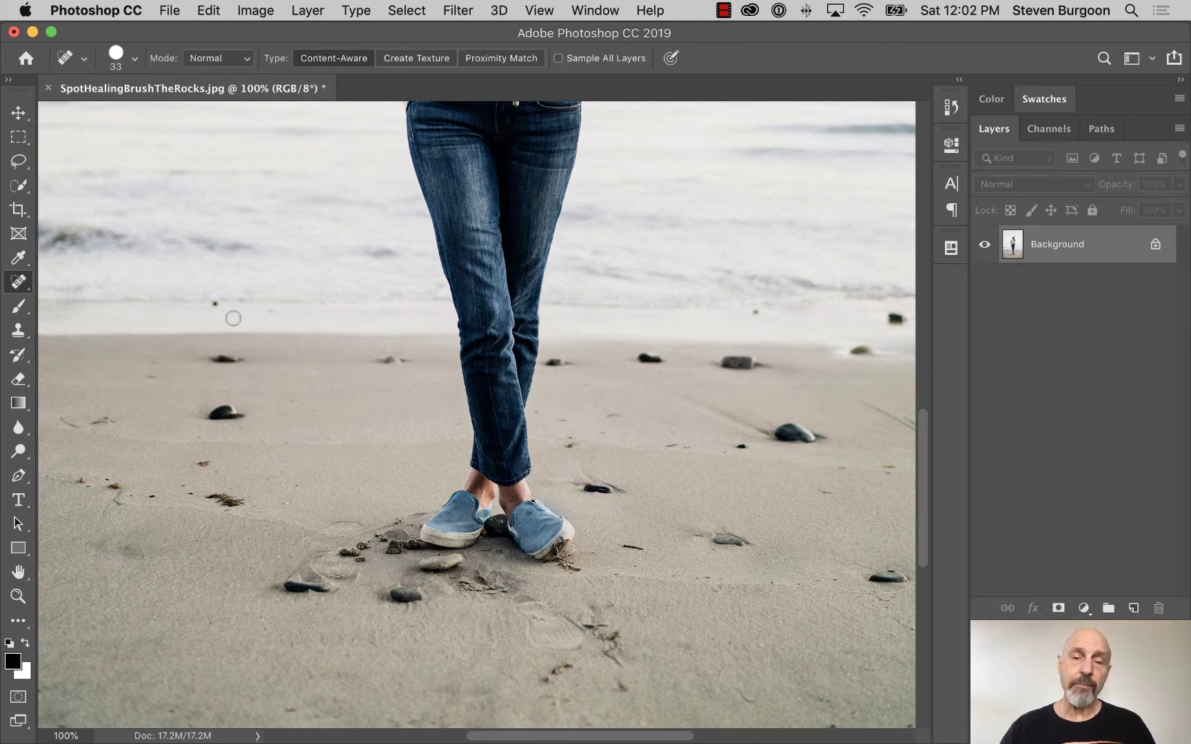
pyautogui.moveTo(241, 360); pyautogui.dragTo(213, 360)
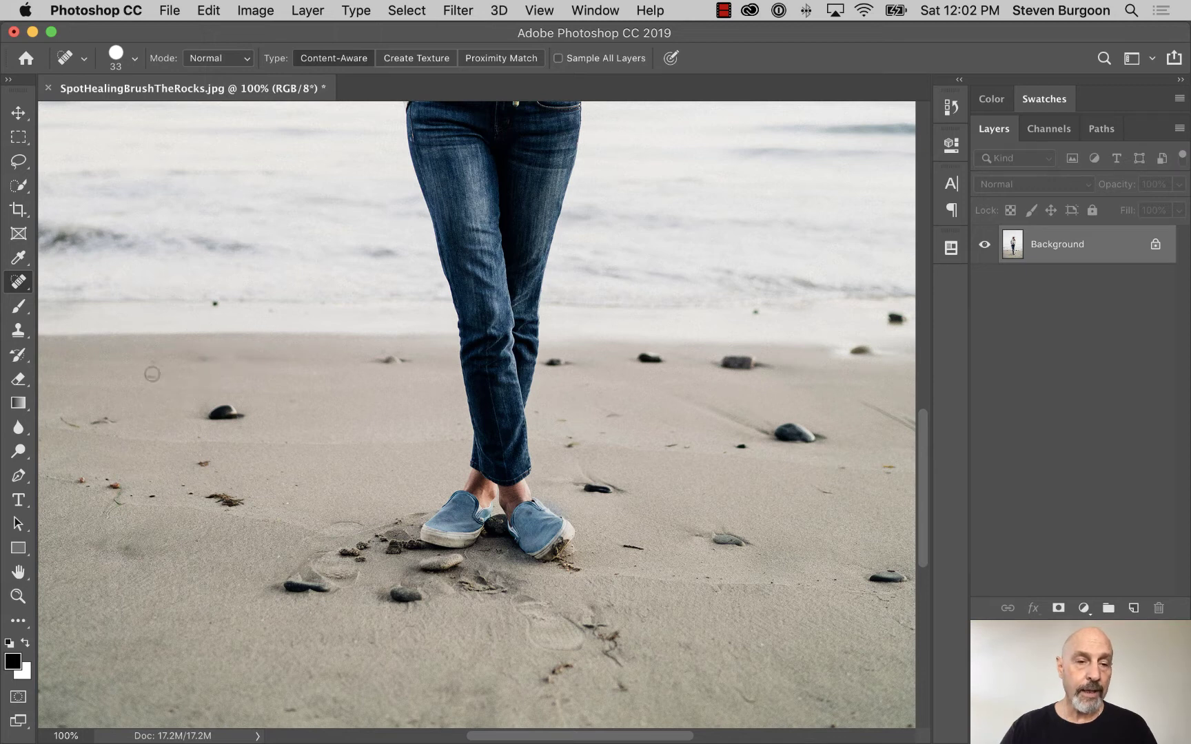
pyautogui.moveTo(199, 416); pyautogui.dragTo(244, 415)
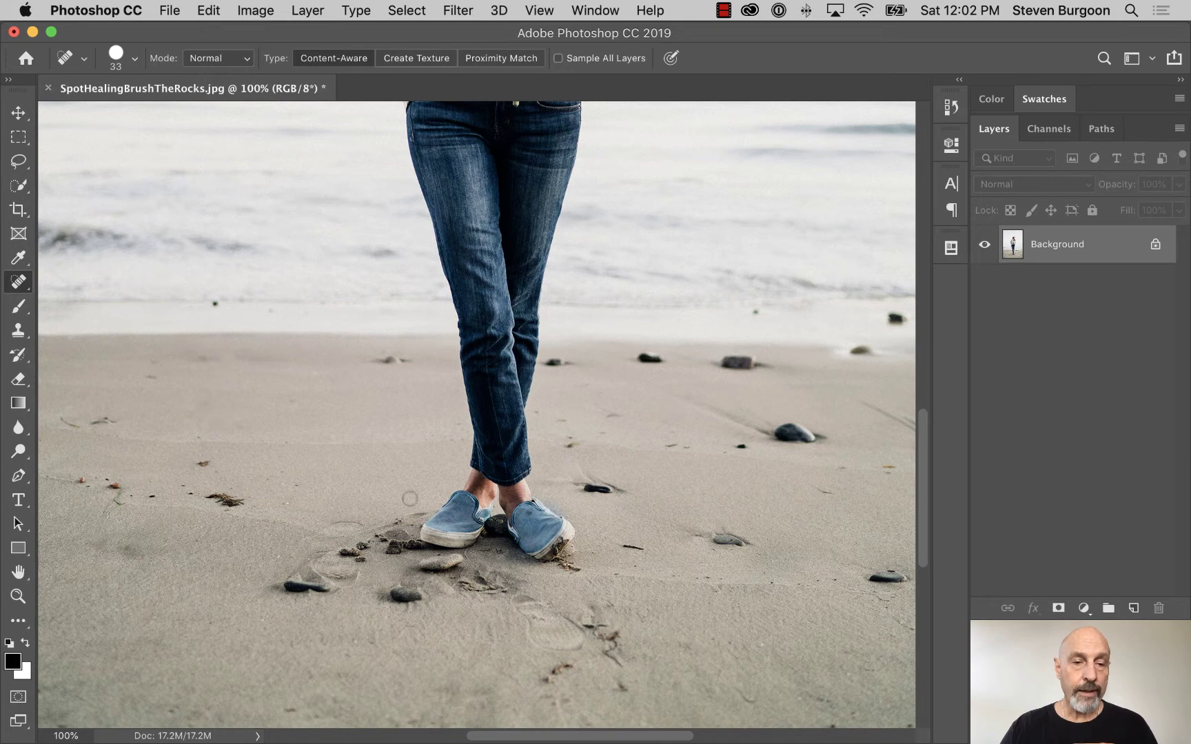
pyautogui.moveTo(422, 360); pyautogui.dragTo(379, 359)
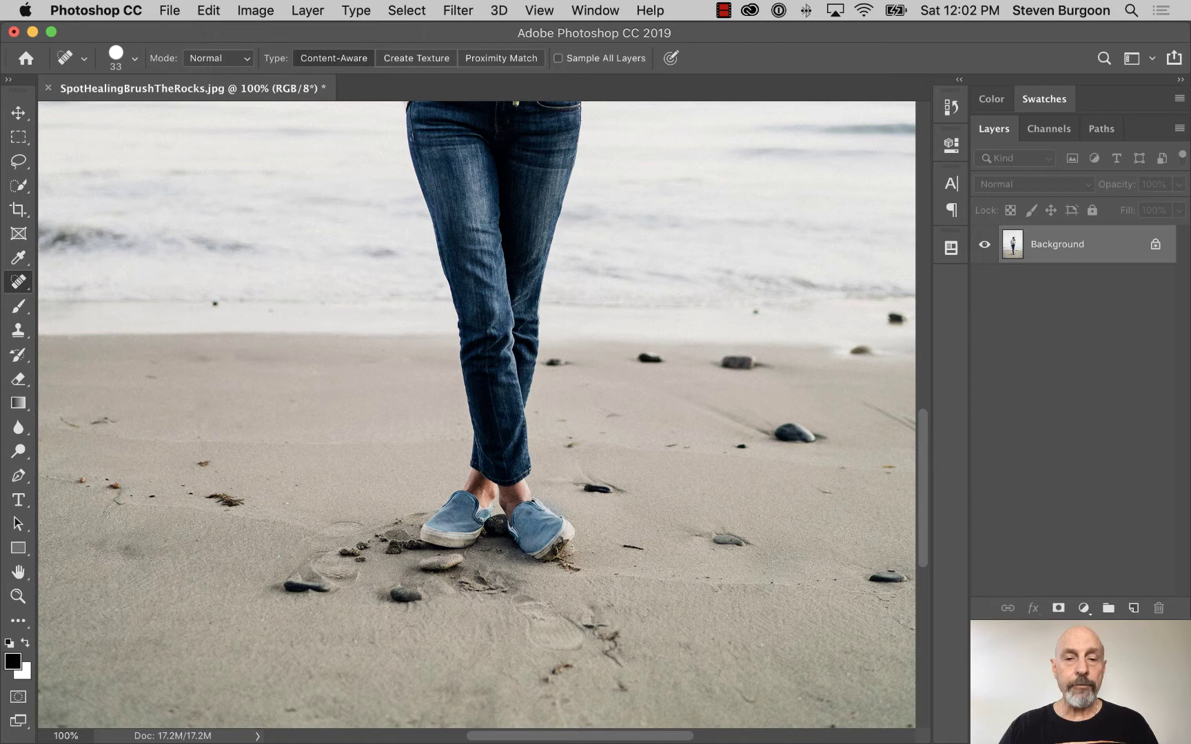
# Heal the rocks right of the legs, a pebble on the sand and a speck on the shoreline
pyautogui.moveTo(547, 363)
pyautogui.mouseDown()
pyautogui.moveTo(758, 364)
pyautogui.moveTo(722, 363)
pyautogui.mouseUp()
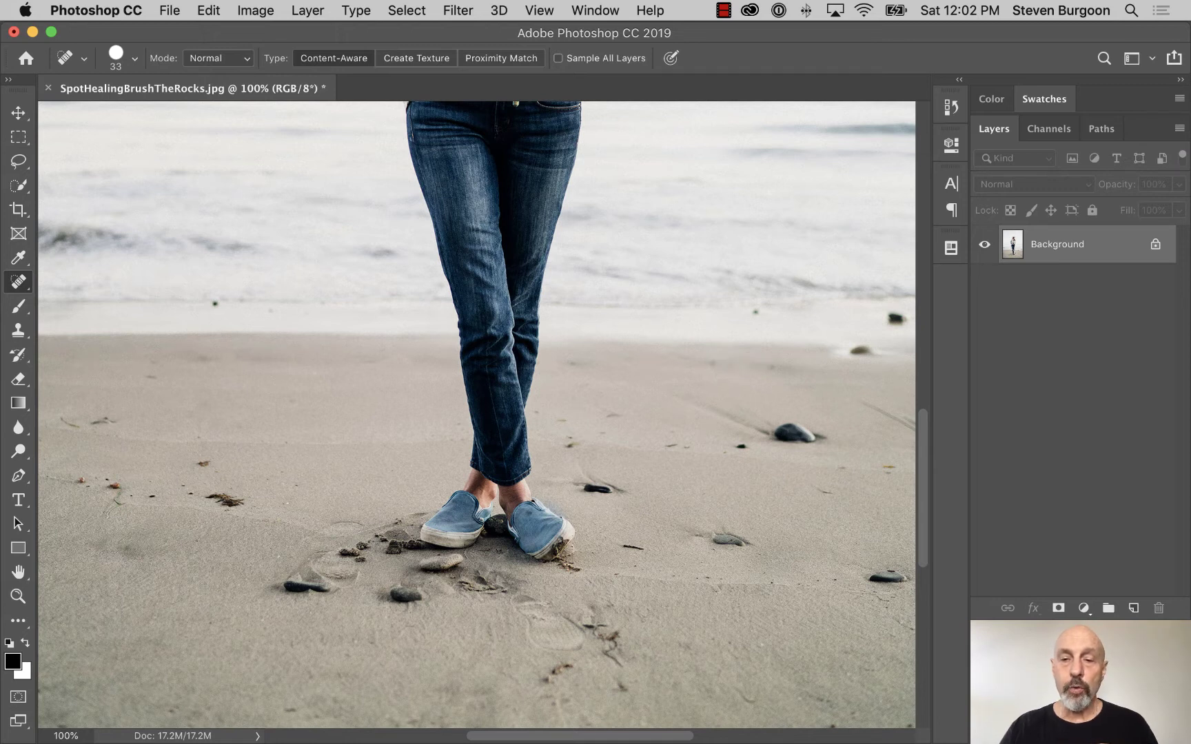
pyautogui.moveTo(776, 433)
pyautogui.mouseDown()
pyautogui.moveTo(762, 432)
pyautogui.moveTo(823, 438)
pyautogui.moveTo(771, 435)
pyautogui.moveTo(809, 442)
pyautogui.mouseUp()
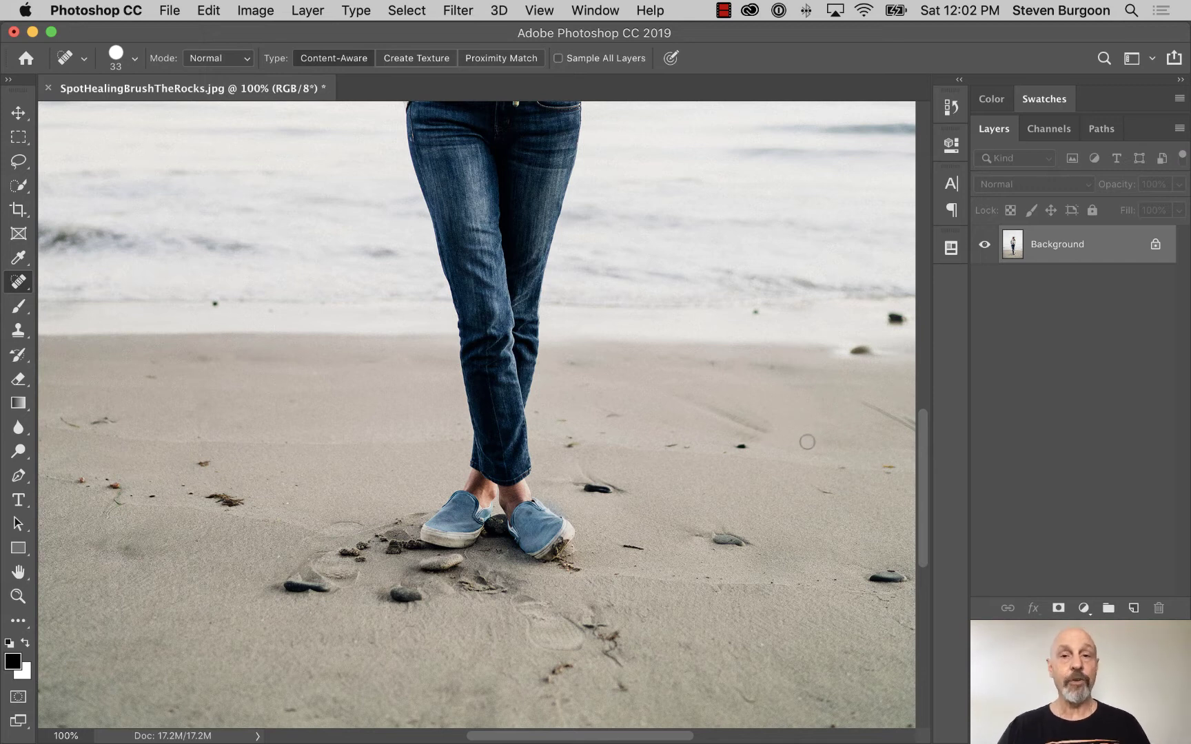
pyautogui.moveTo(732, 444); pyautogui.dragTo(751, 447)
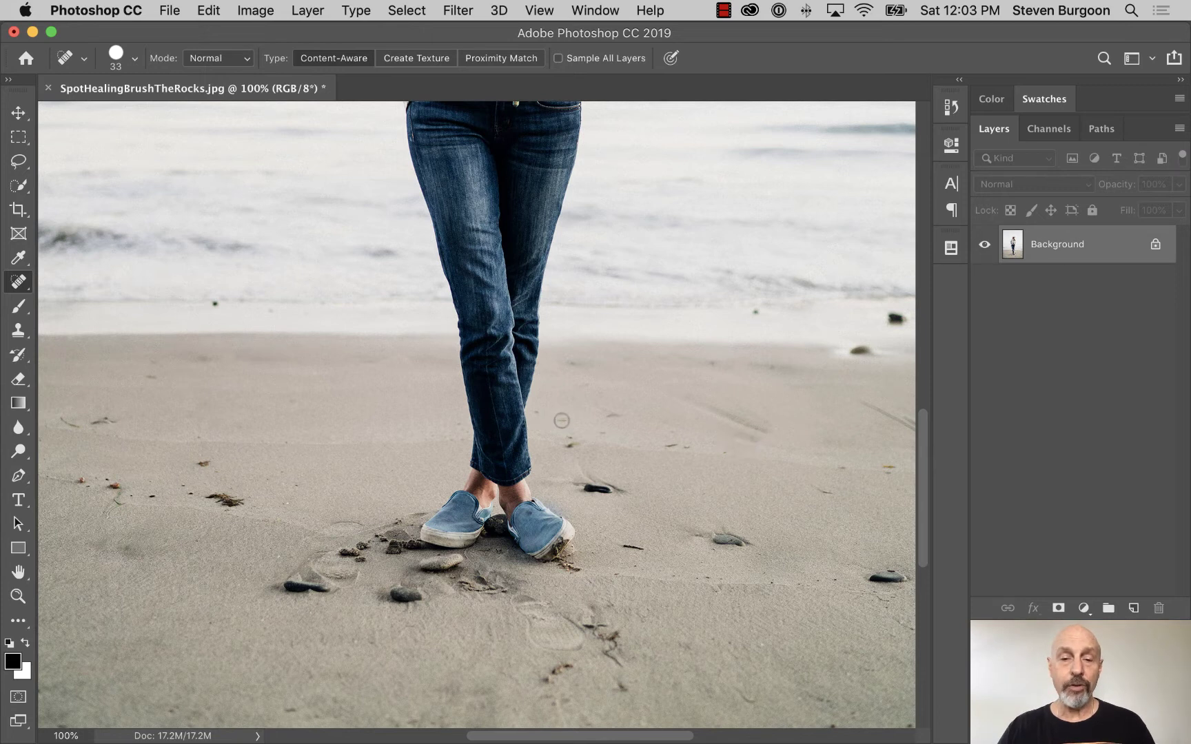
pyautogui.moveTo(569, 421); pyautogui.dragTo(613, 415)
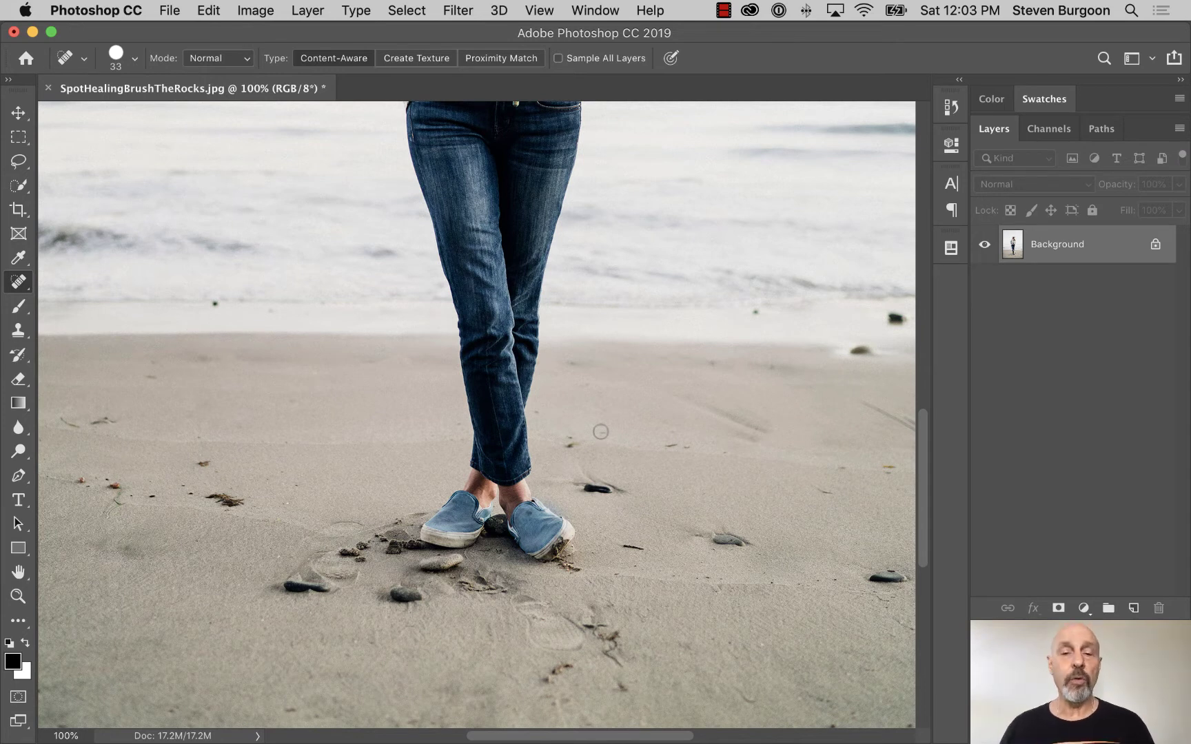
pyautogui.click(570, 447)
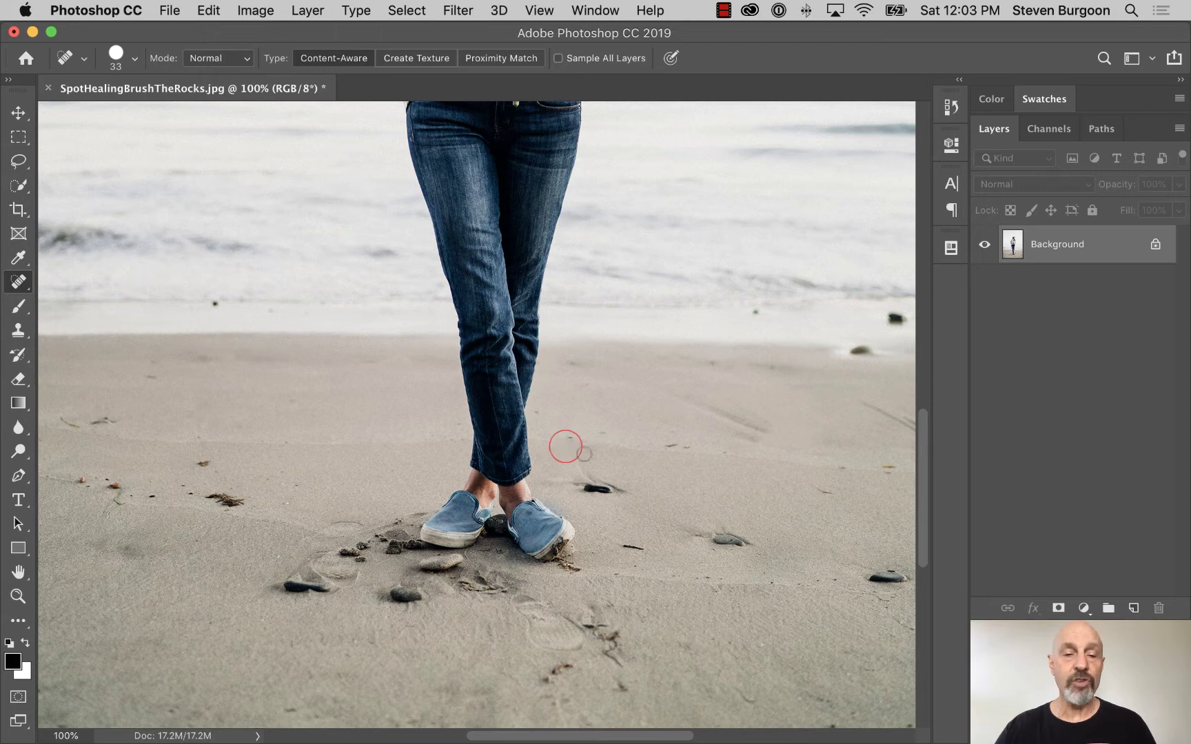
pyautogui.click(210, 303)
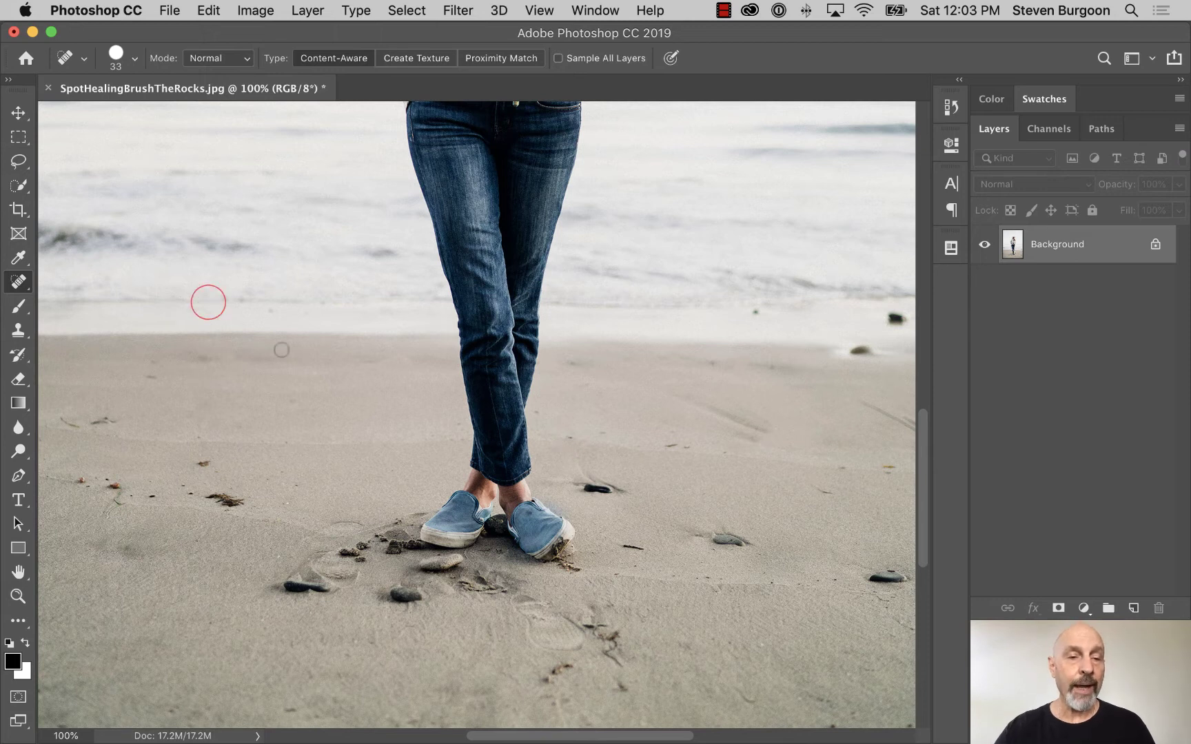
# Heal the twig streaks, dark rocks and specks across the left and lower-left sand
pyautogui.moveTo(120, 418); pyautogui.dragTo(95, 420)
pyautogui.click(78, 428)
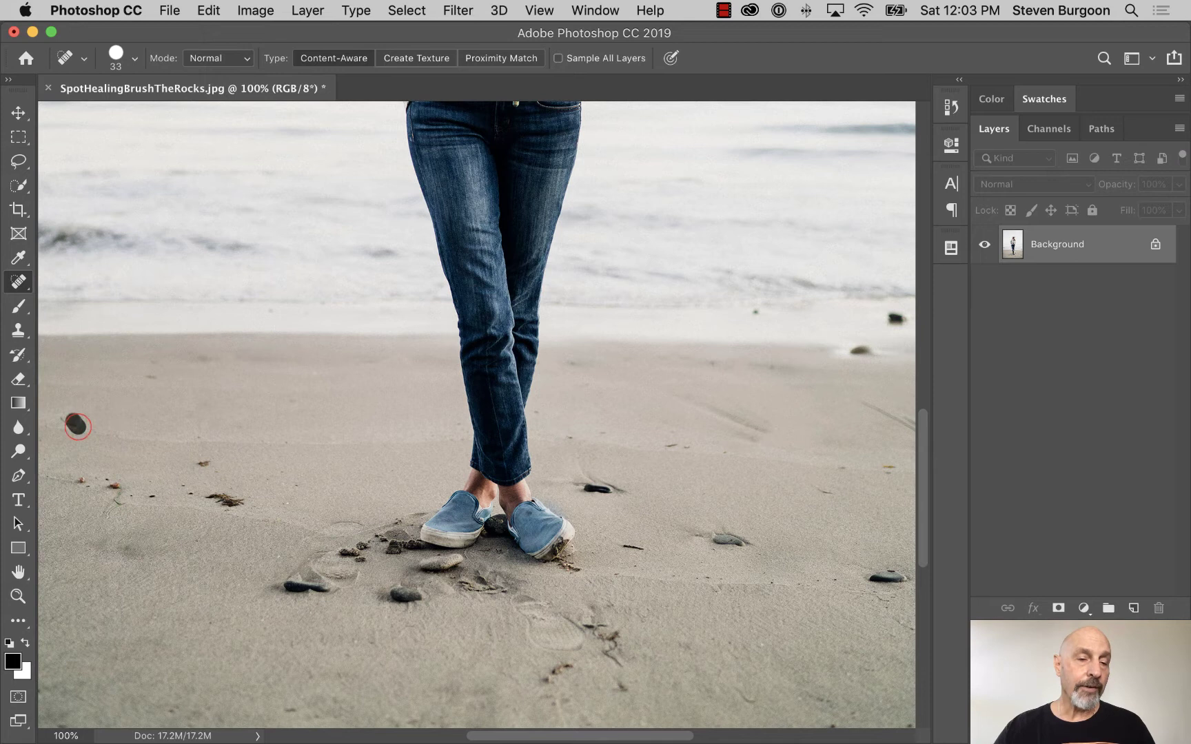
pyautogui.click(78, 485)
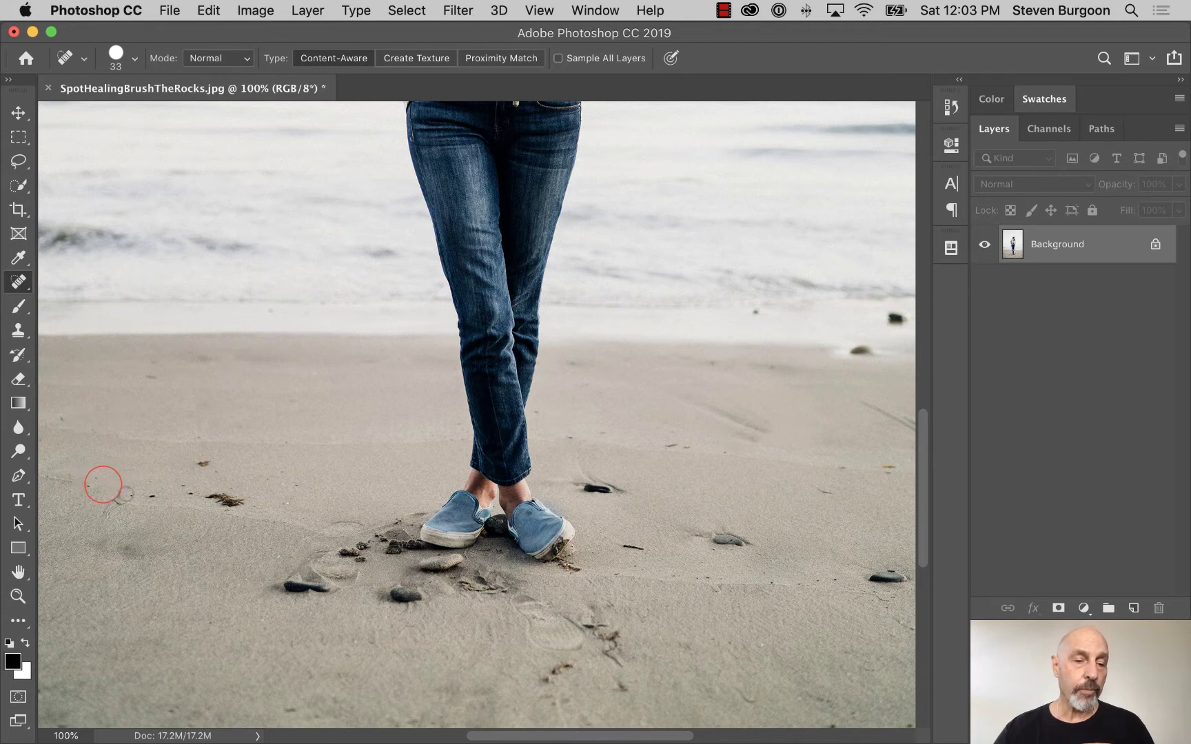
pyautogui.moveTo(149, 495); pyautogui.dragTo(128, 494)
pyautogui.moveTo(211, 460)
pyautogui.mouseDown()
pyautogui.moveTo(178, 463)
pyautogui.moveTo(234, 504)
pyautogui.mouseUp()
pyautogui.click(189, 491)
pyautogui.click(245, 501)
pyautogui.click(227, 506)
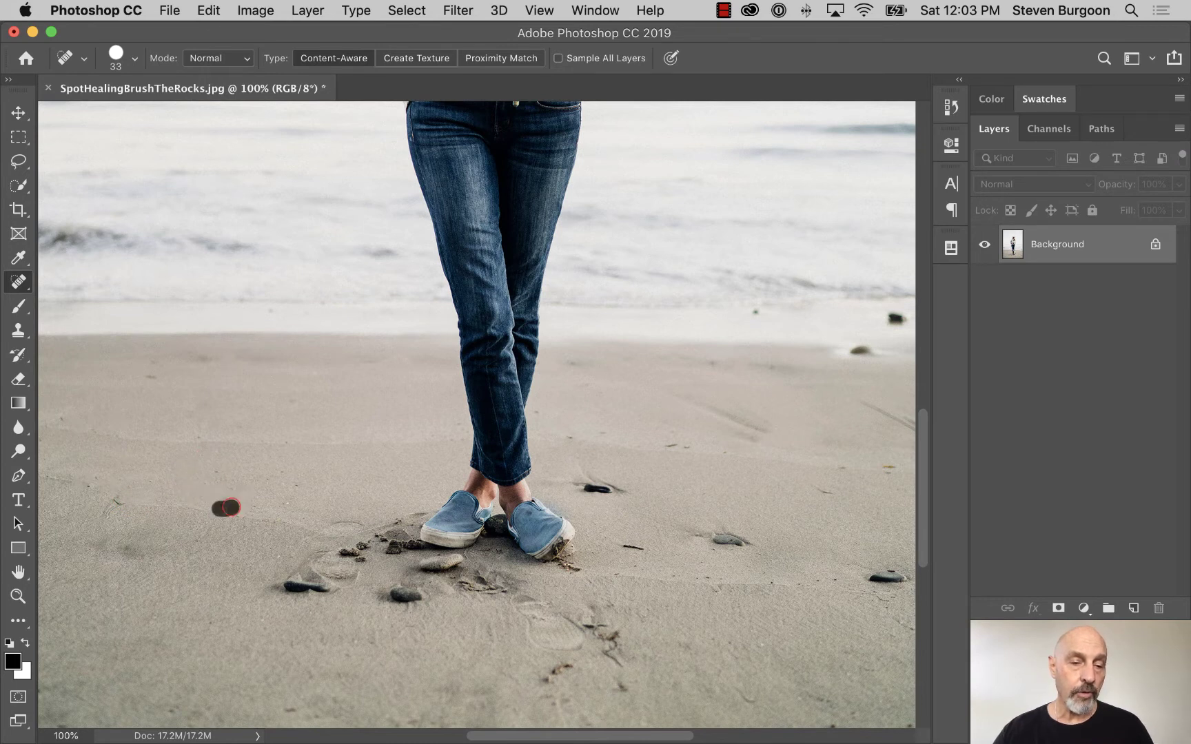
pyautogui.moveTo(282, 589)
pyautogui.mouseDown()
pyautogui.moveTo(325, 589)
pyautogui.moveTo(362, 550)
pyautogui.mouseUp()
pyautogui.moveTo(378, 594)
pyautogui.mouseDown()
pyautogui.moveTo(427, 594)
pyautogui.moveTo(385, 594)
pyautogui.mouseUp()
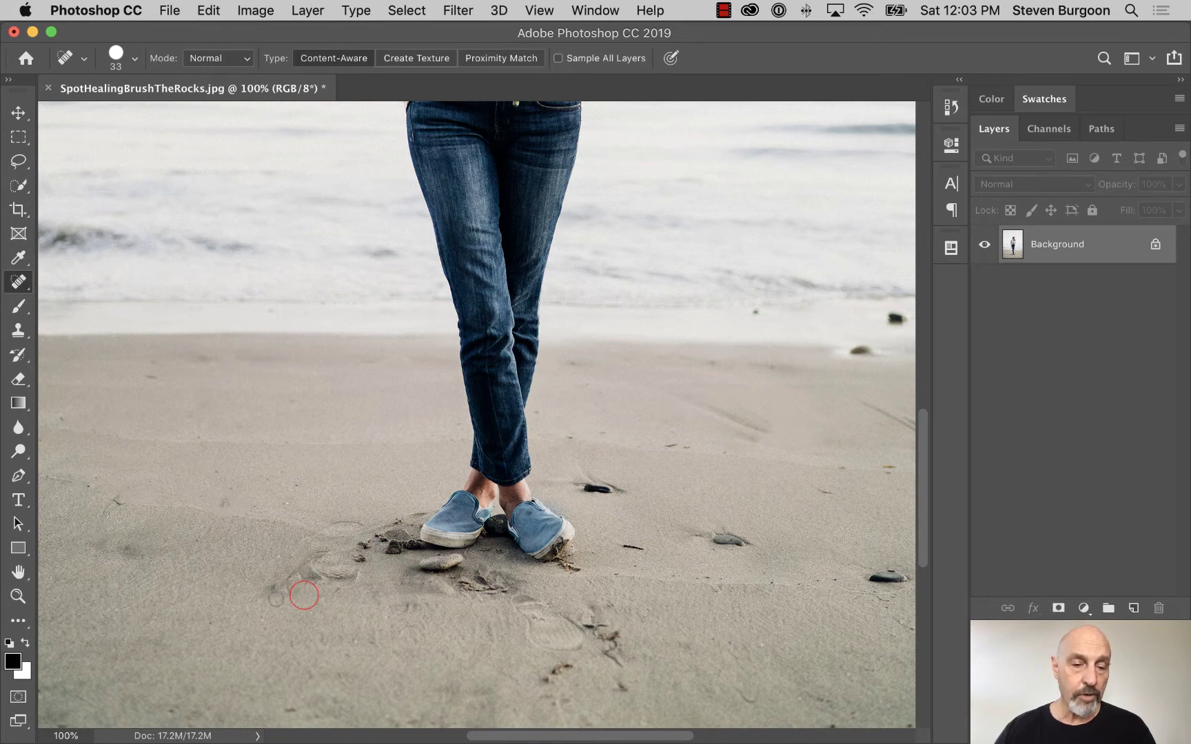
pyautogui.click(273, 585)
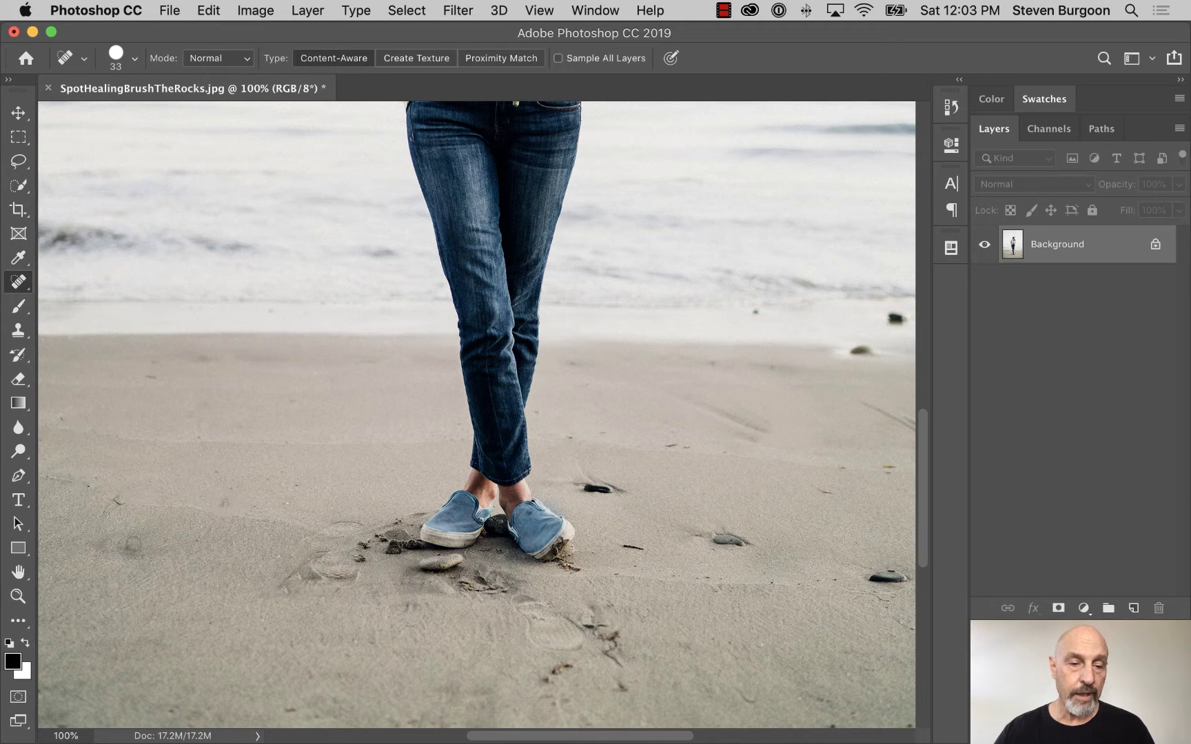
pyautogui.click(129, 547)
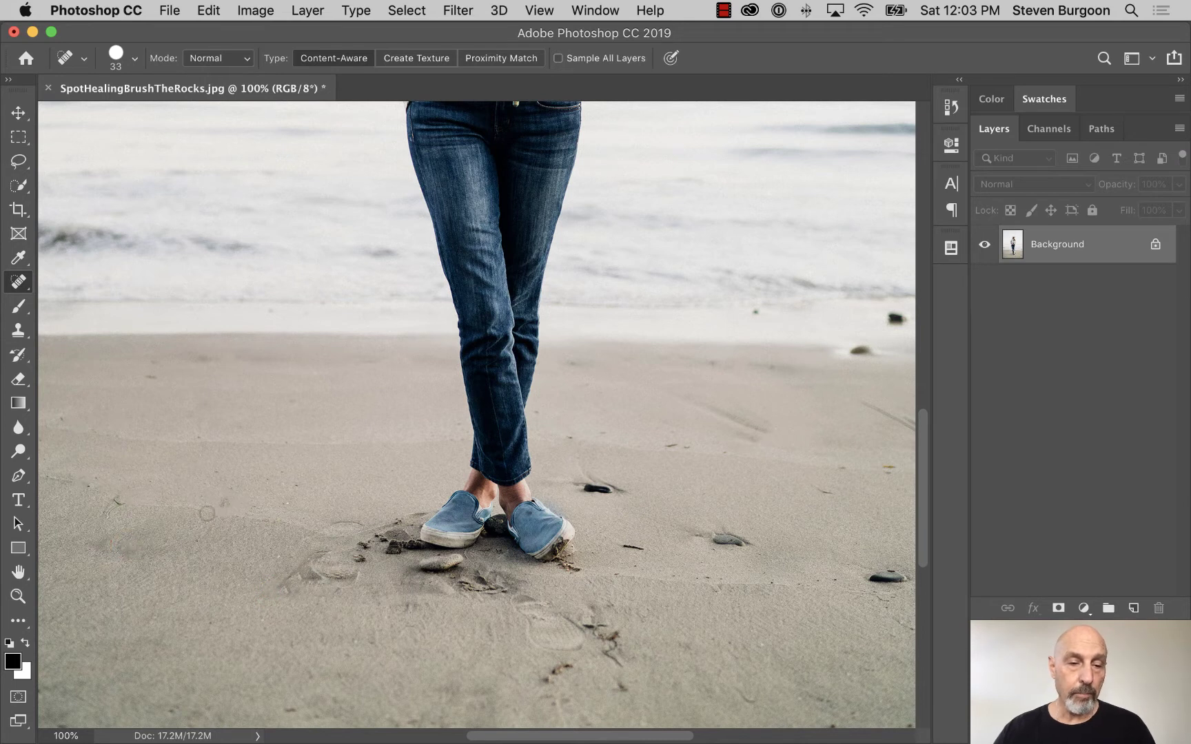
pyautogui.click(226, 504)
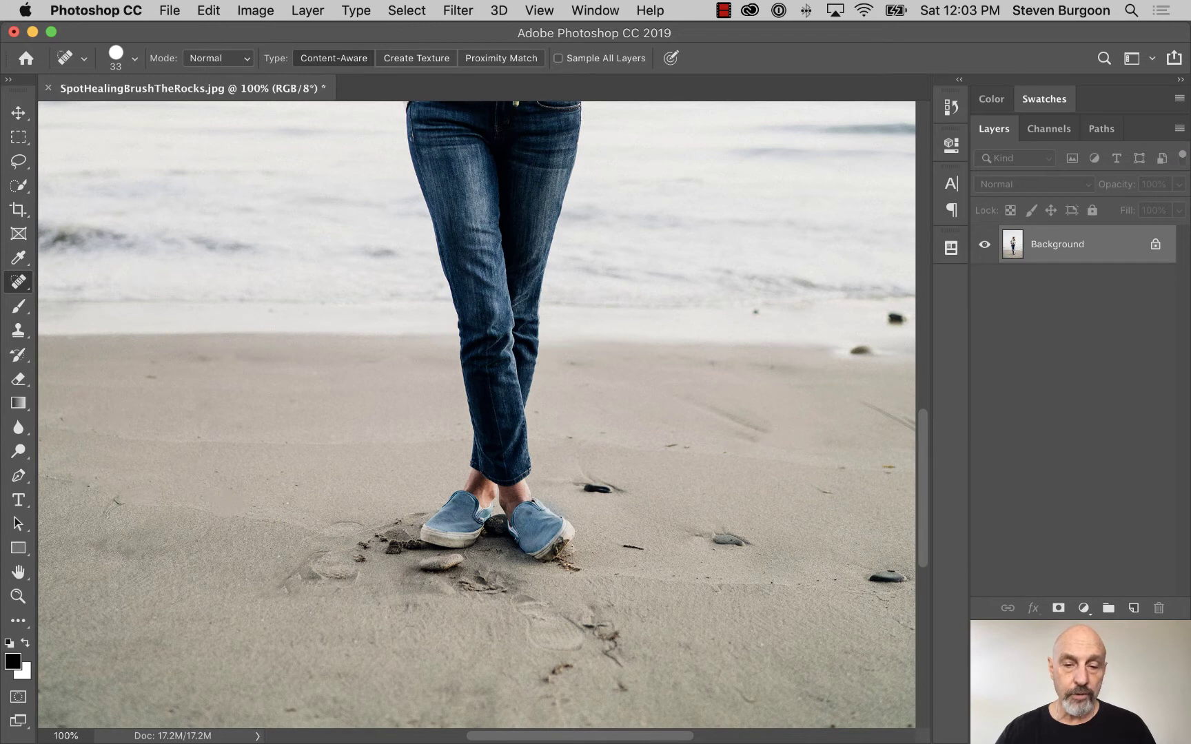
# Heal the rocks right of the feet, near the right shoreline and at the right sand edge
pyautogui.click(586, 486)
pyautogui.moveTo(586, 486); pyautogui.dragTo(622, 487)
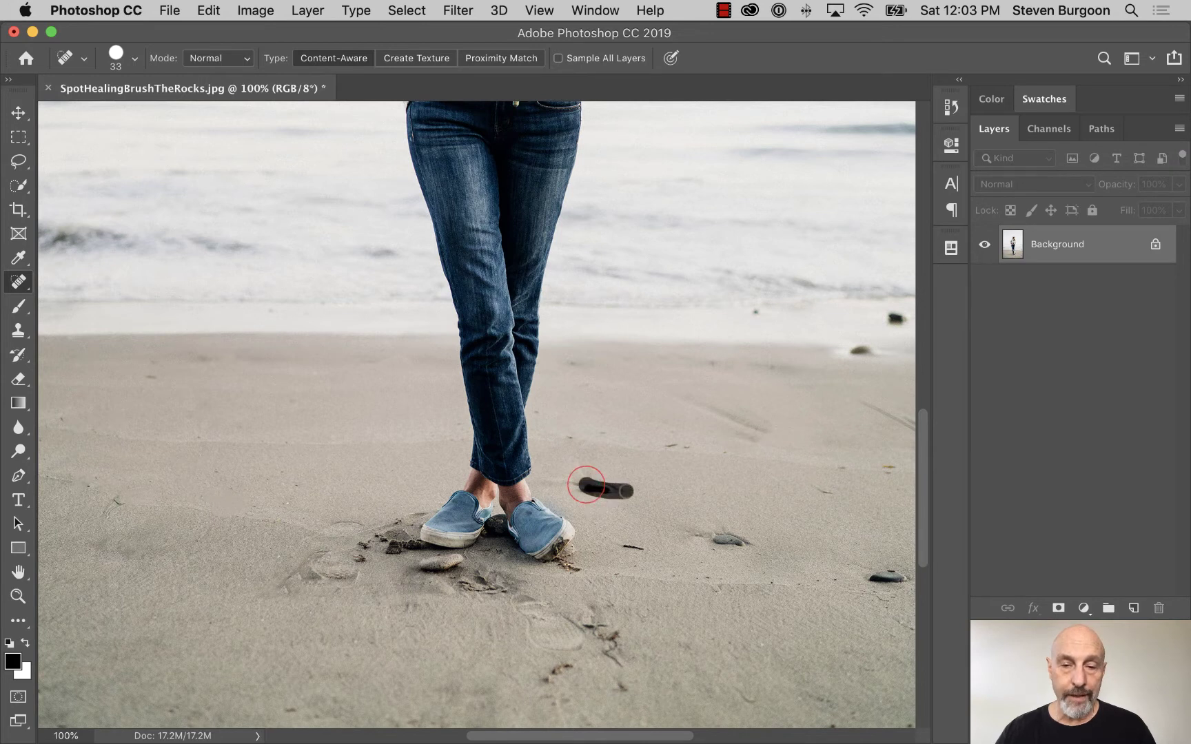
pyautogui.moveTo(704, 542); pyautogui.dragTo(704, 542)
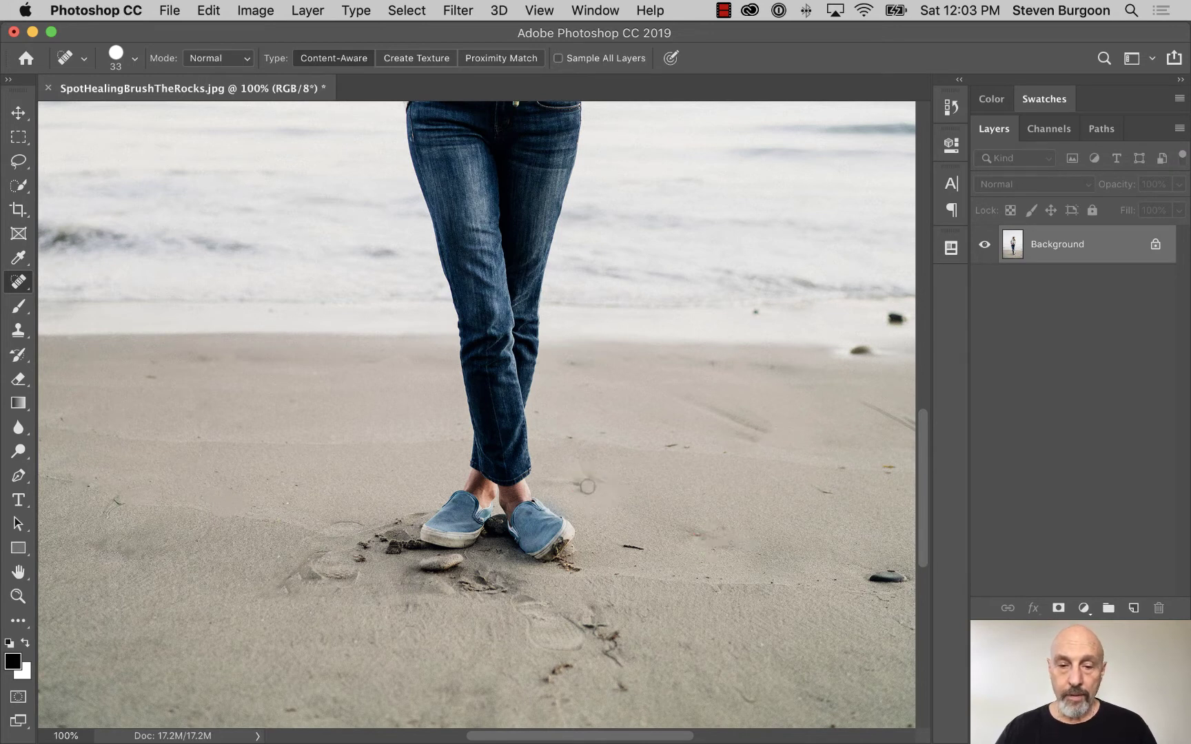
pyautogui.moveTo(586, 486); pyautogui.dragTo(582, 487)
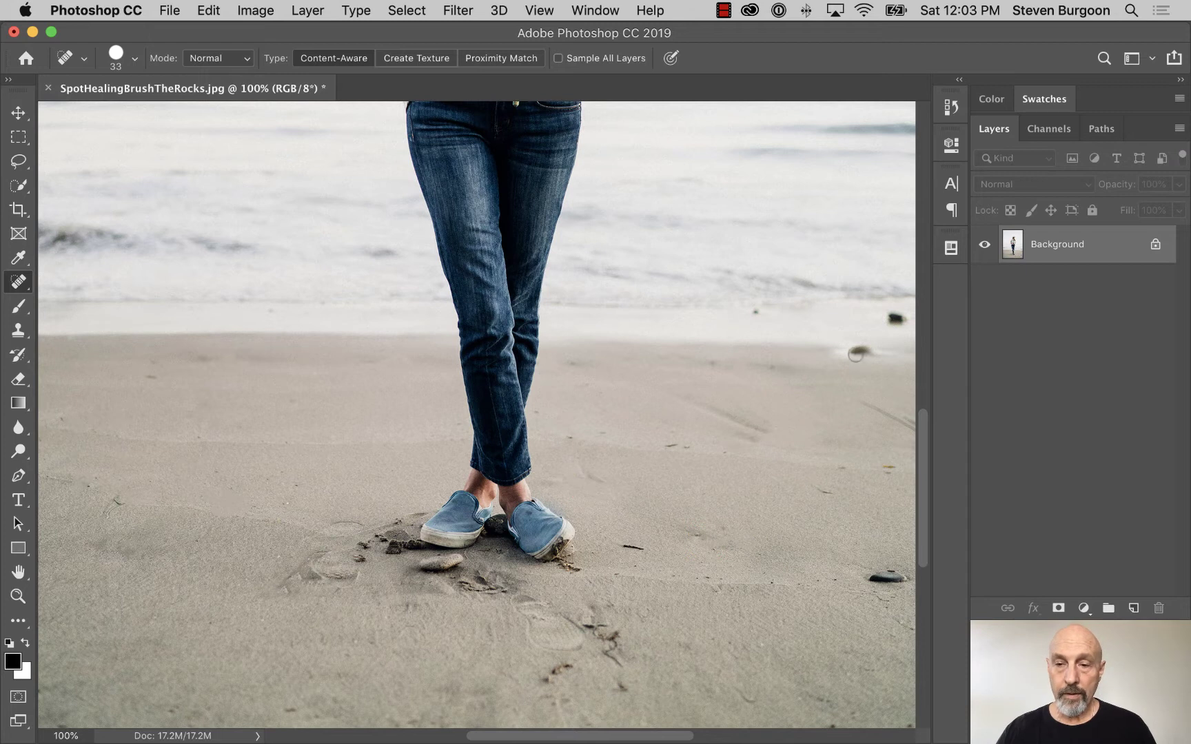
pyautogui.moveTo(855, 351); pyautogui.dragTo(890, 318)
pyautogui.moveTo(863, 579); pyautogui.dragTo(906, 582)
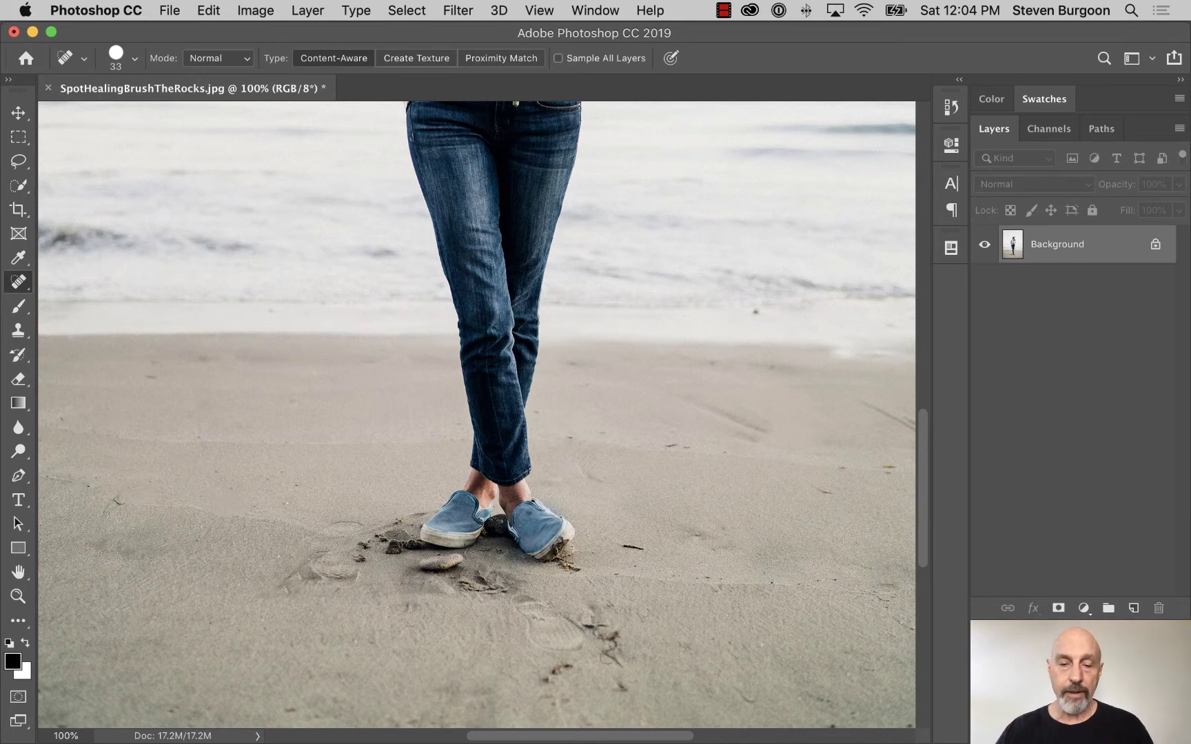
# Heal the last small rock in the lower sand and bring up the File menu
pyautogui.moveTo(619, 687)
pyautogui.mouseDown()
pyautogui.moveTo(567, 667)
pyautogui.moveTo(540, 677)
pyautogui.mouseUp()
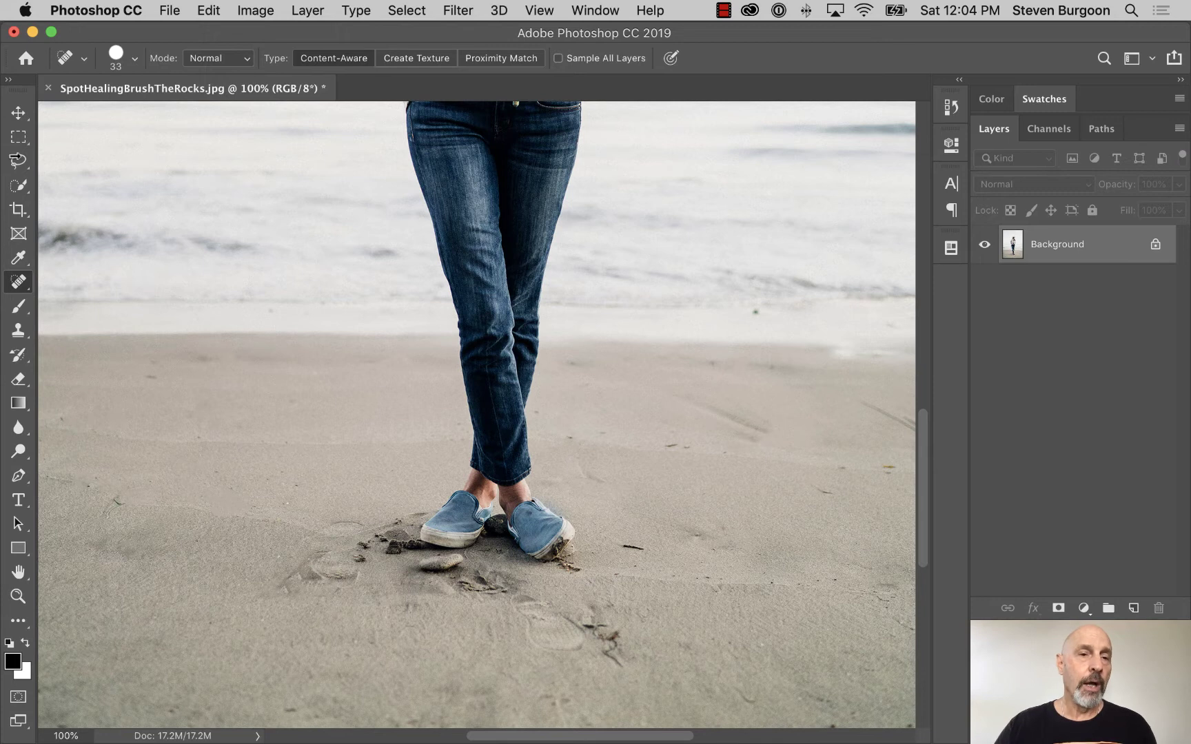
pyautogui.click(167, 10)
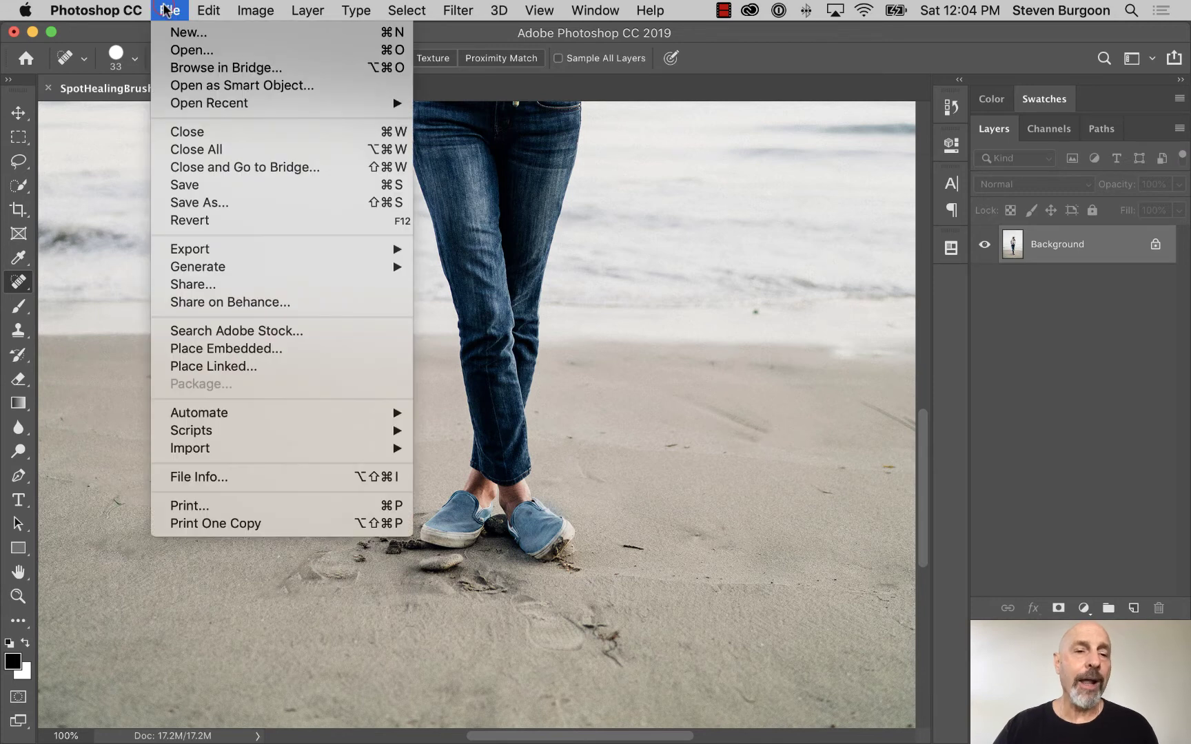
# Revert the photo to its original state and add a new empty layer named 'rock removal'
pyautogui.click(218, 219)
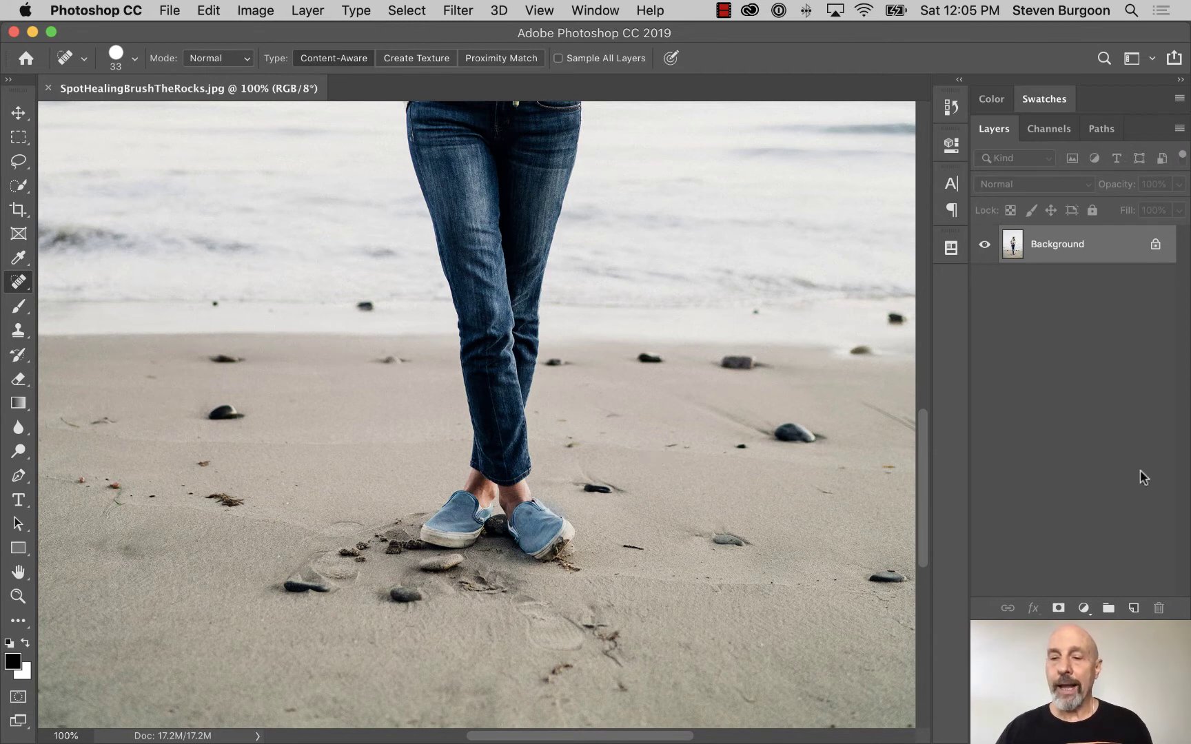
pyautogui.click(1134, 608)
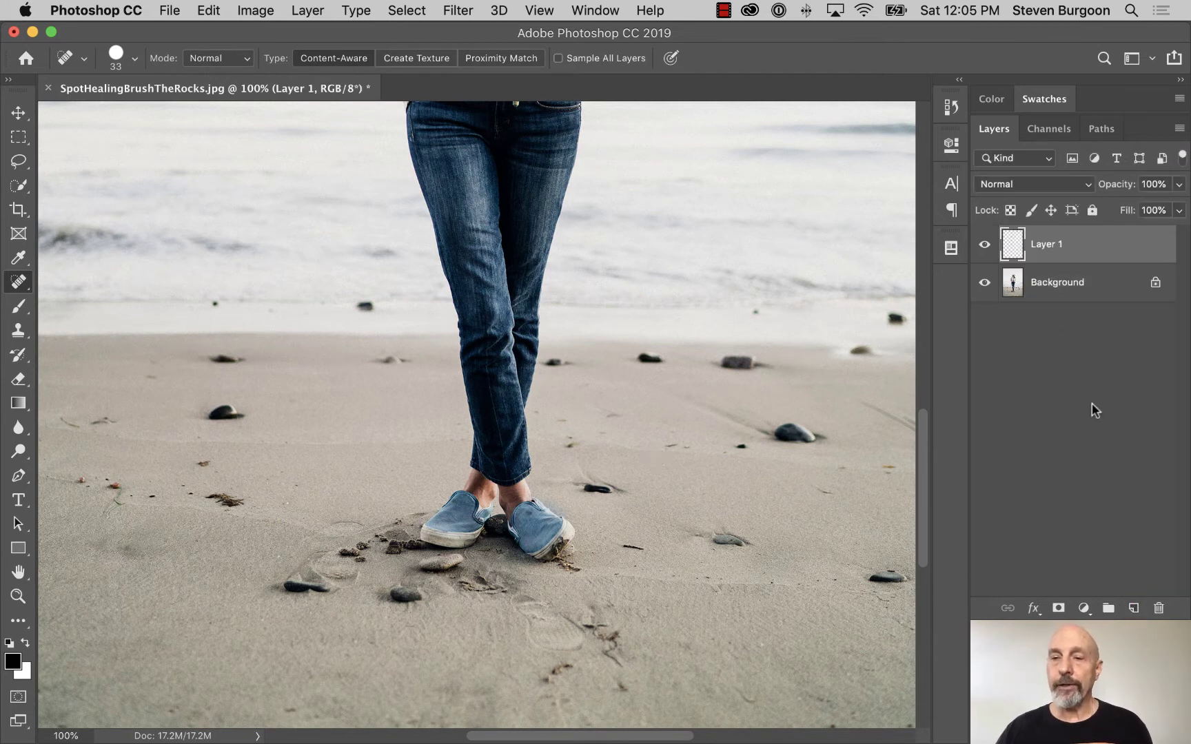
pyautogui.doubleClick(1044, 244)
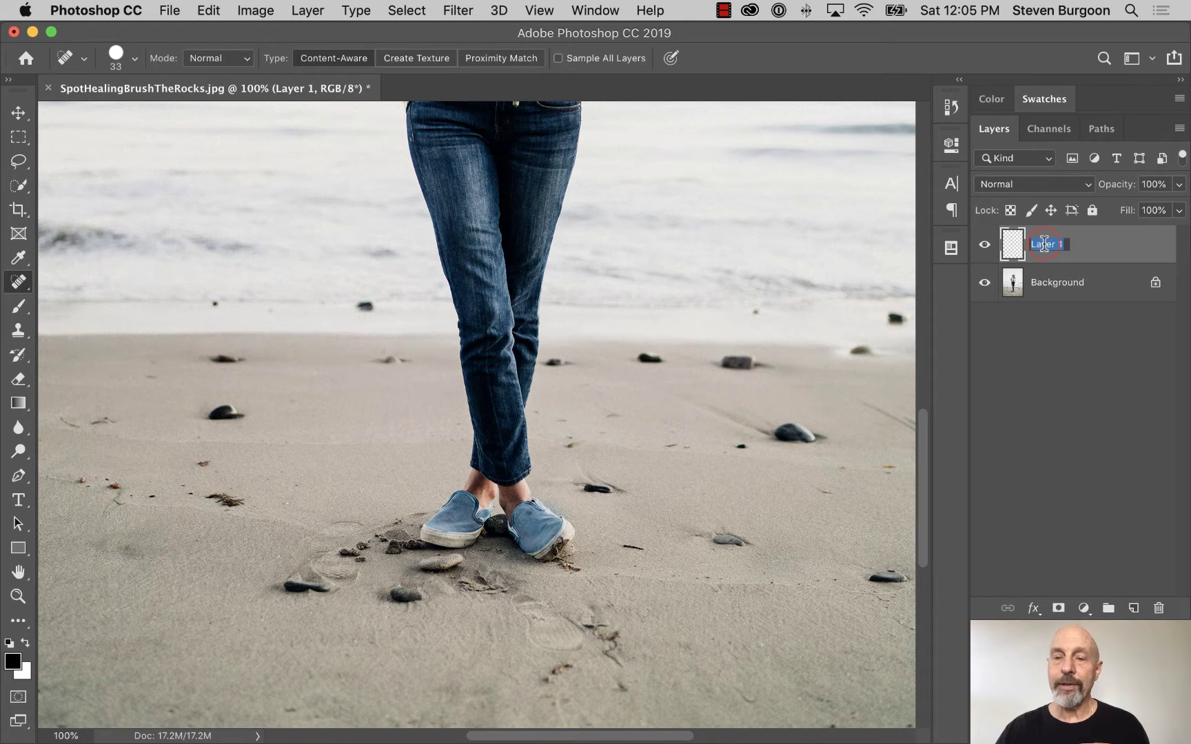
pyautogui.write('eits')
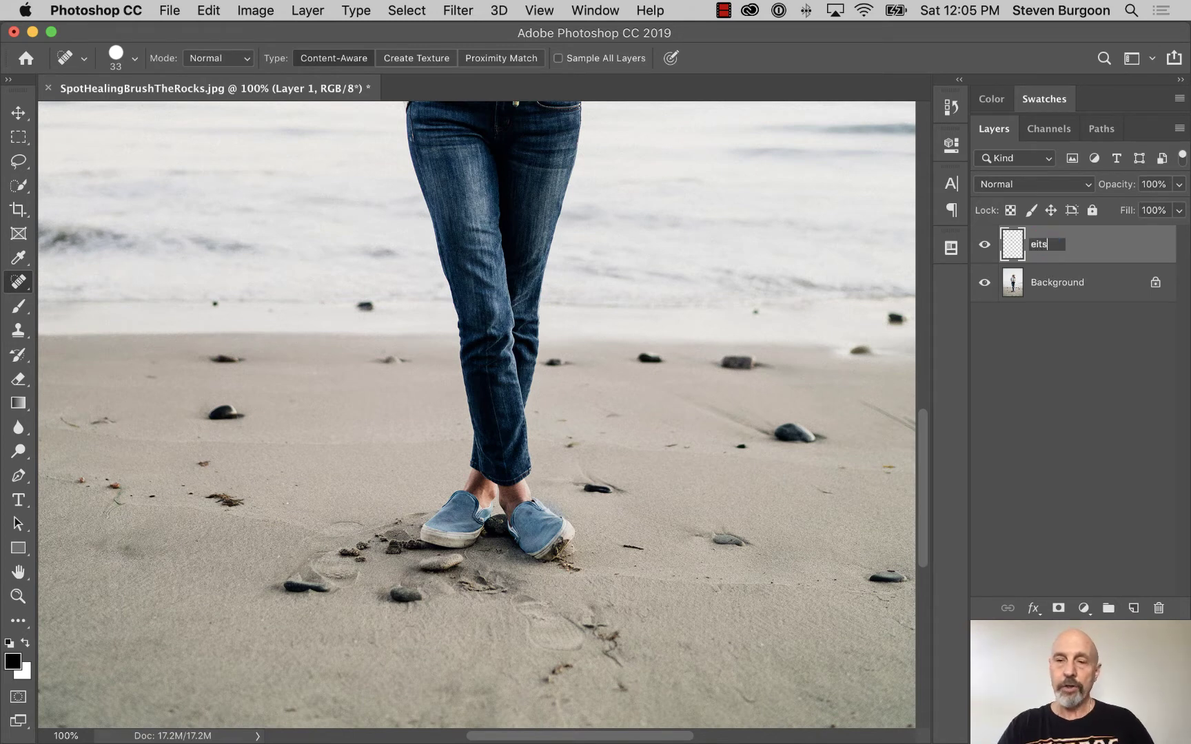
pyautogui.press('BackSpace')
pyautogui.press('BackSpace')
pyautogui.press('BackSpace')
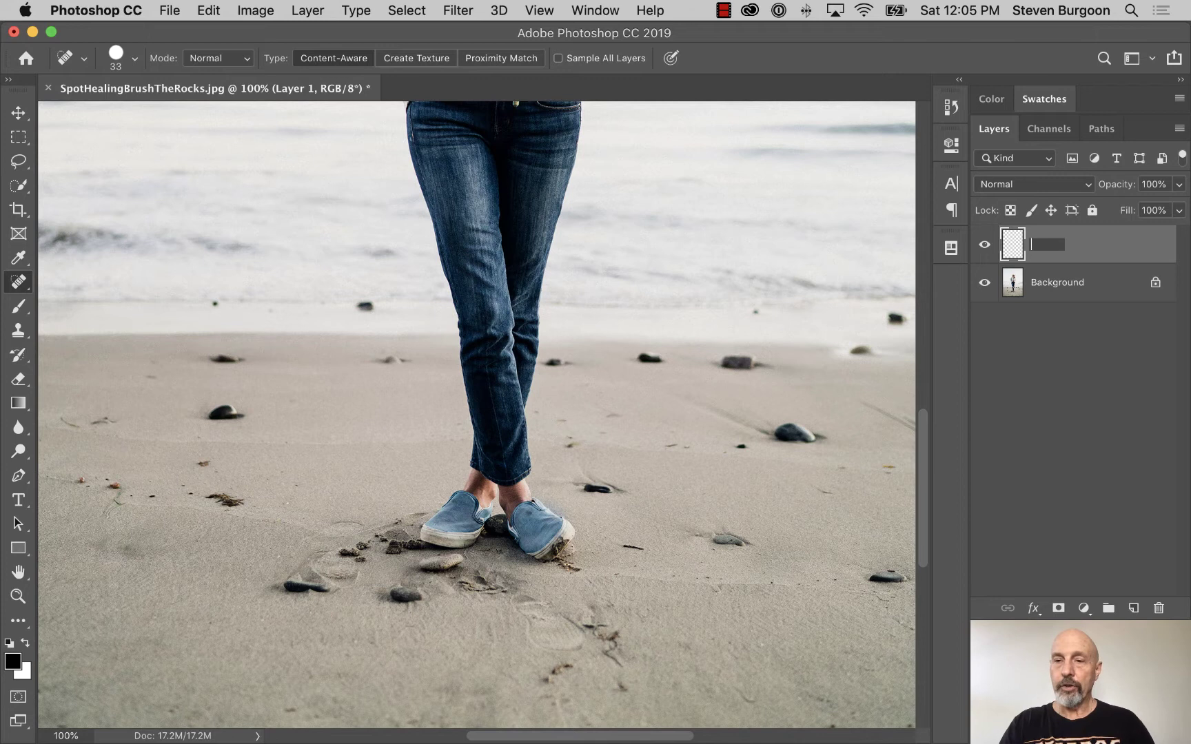
pyautogui.write('roc')
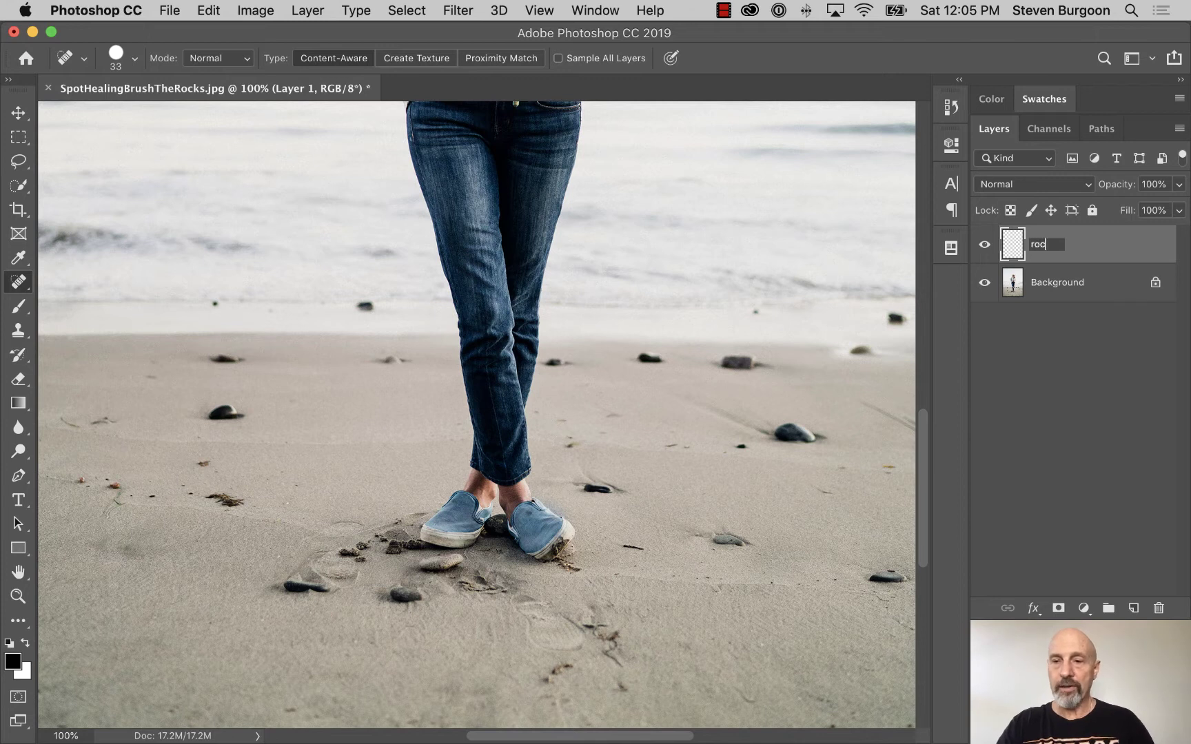
pyautogui.write('k removal')
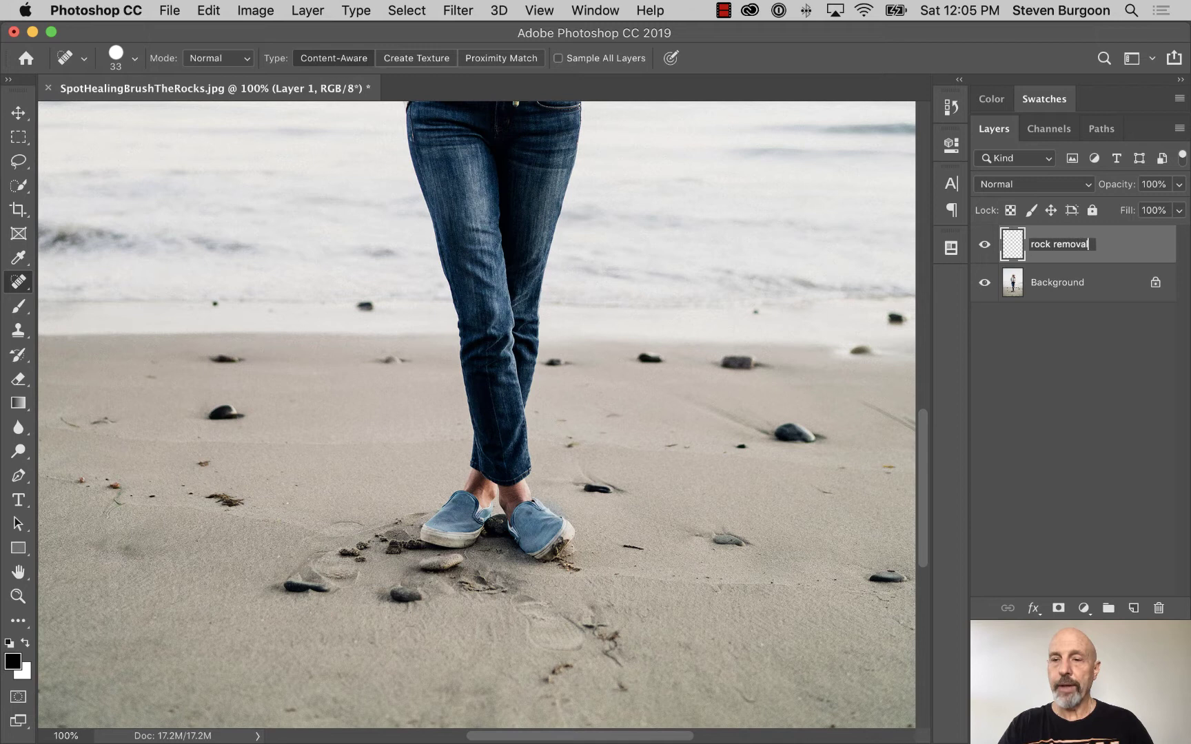
pyautogui.press('Return')
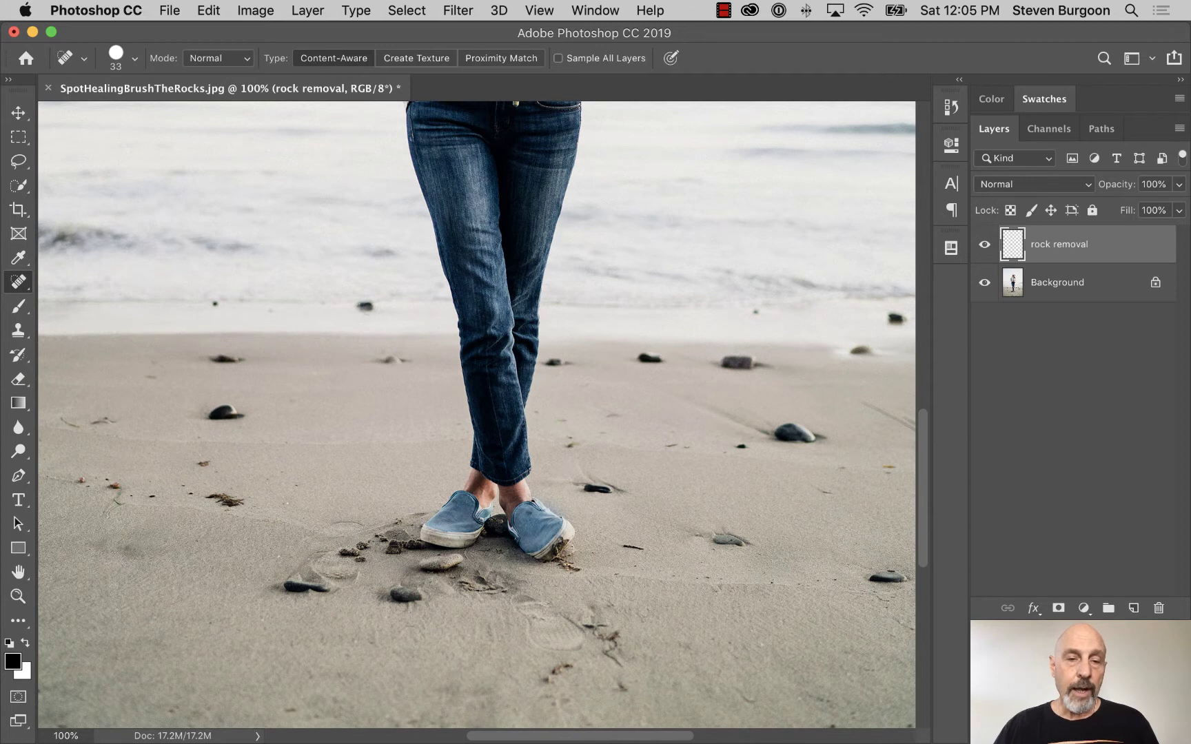
pyautogui.moveTo(352, 306); pyautogui.dragTo(396, 303)
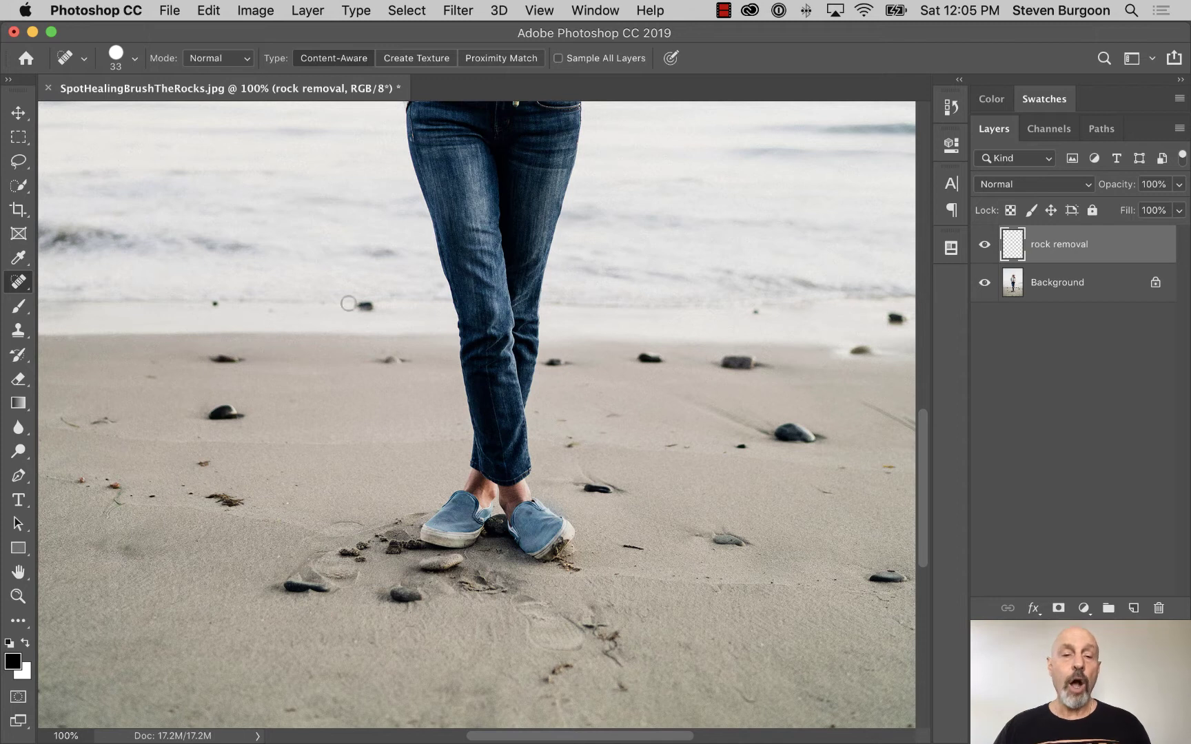
pyautogui.moveTo(346, 303)
pyautogui.mouseDown()
pyautogui.moveTo(357, 305)
pyautogui.moveTo(347, 303)
pyautogui.mouseUp()
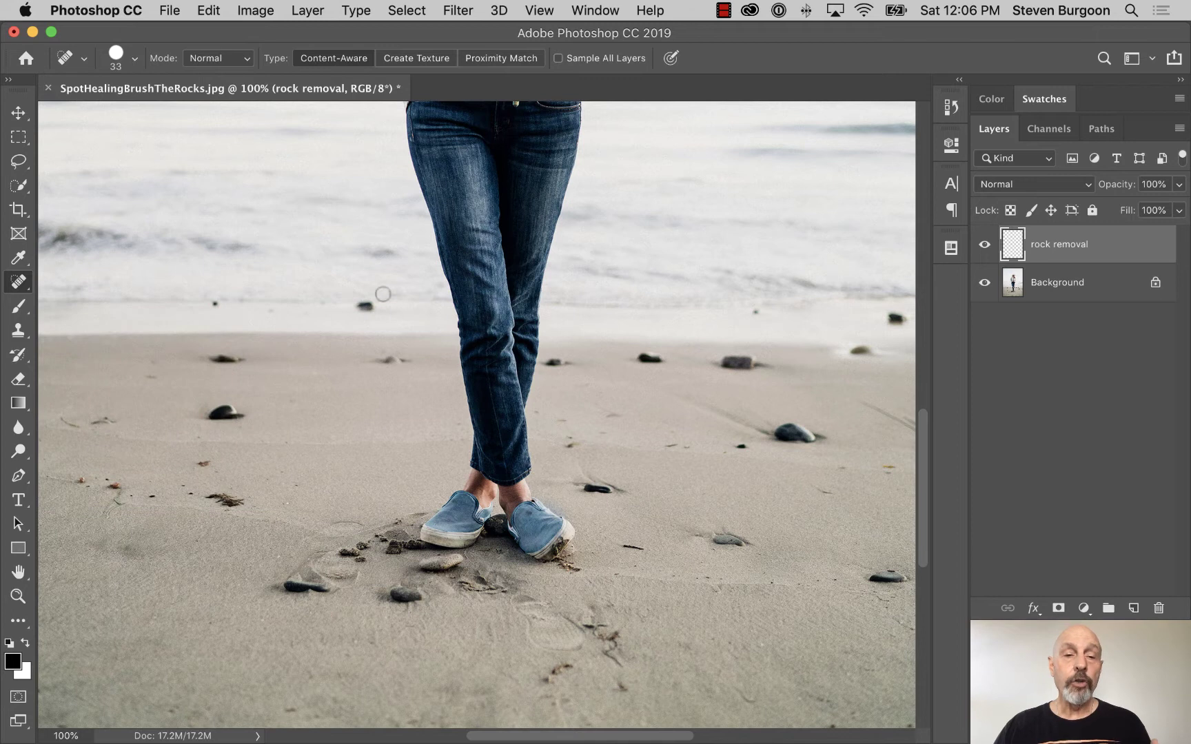
pyautogui.moveTo(353, 300); pyautogui.dragTo(357, 301)
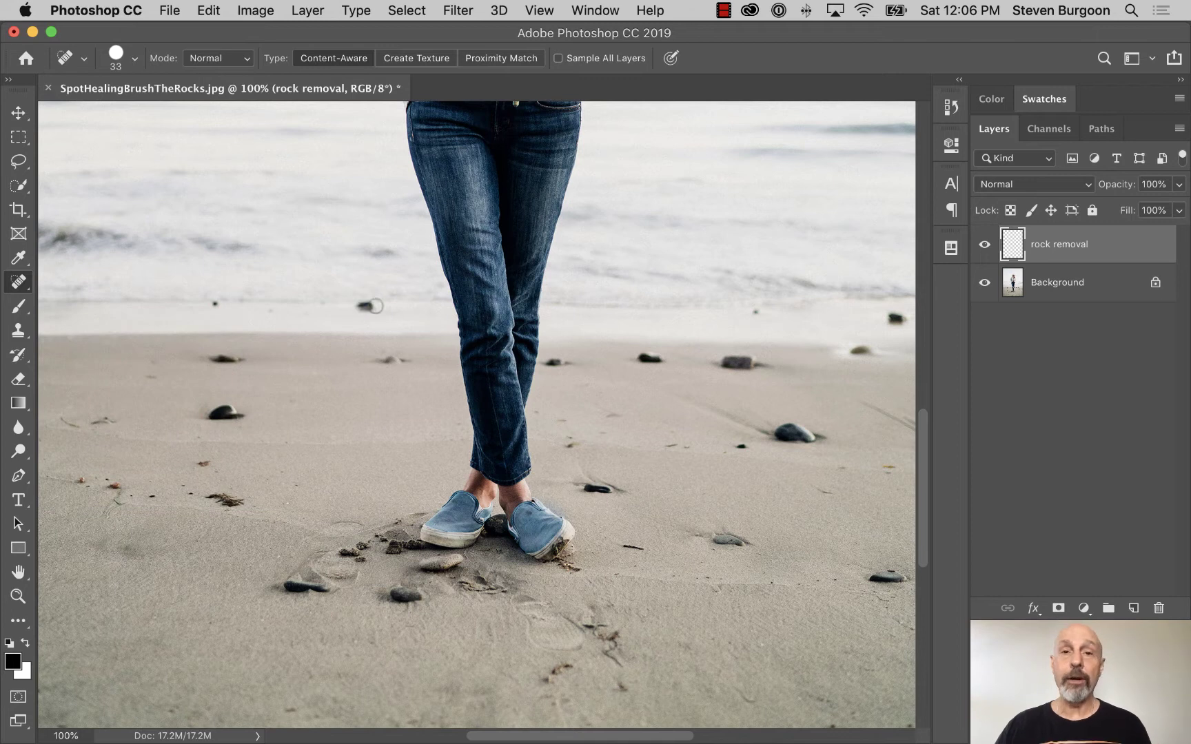
# Enable Sample All Layers, then heal the waterline rocks and the upper-sand rocks from left to right
pyautogui.click(557, 60)
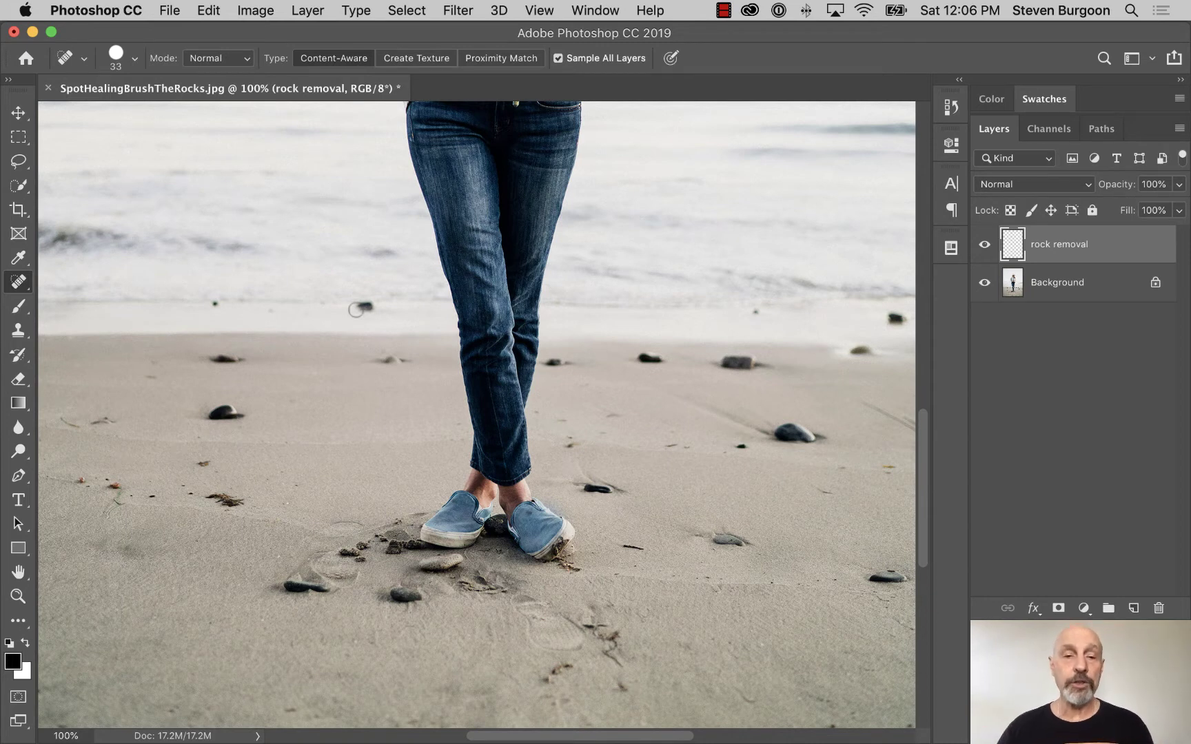
pyautogui.moveTo(354, 306); pyautogui.dragTo(361, 306)
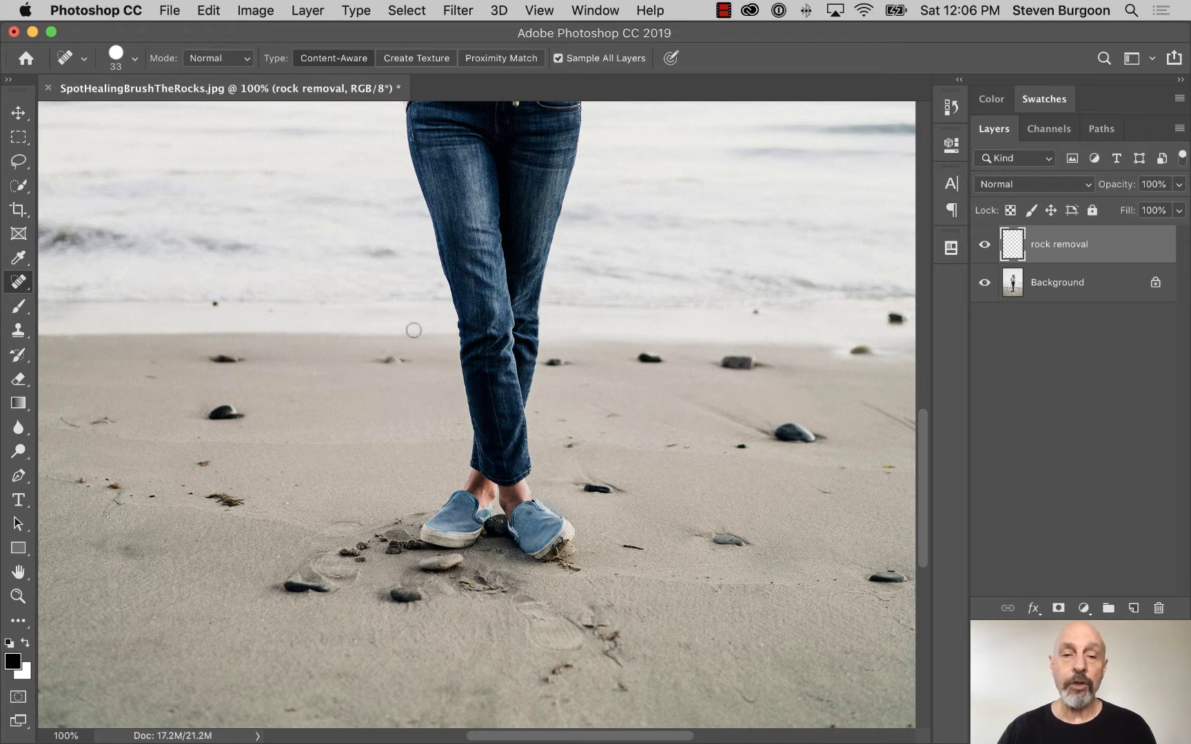
pyautogui.click(211, 306)
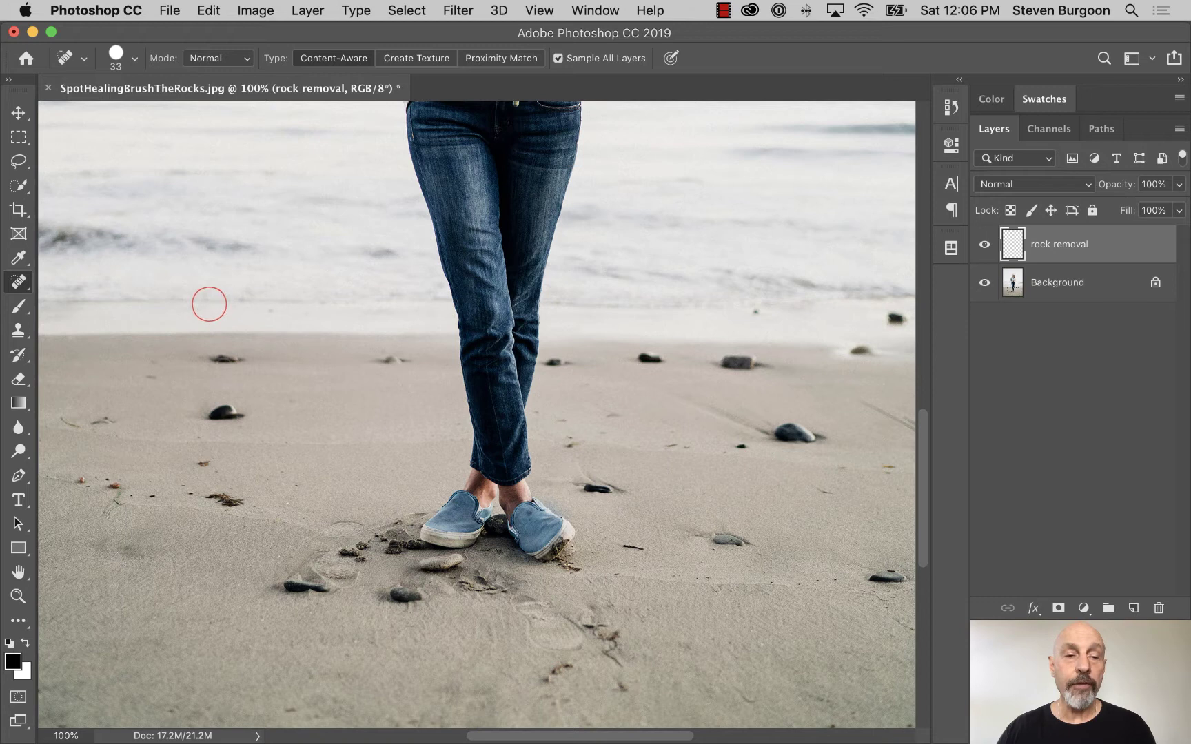
pyautogui.click(212, 359)
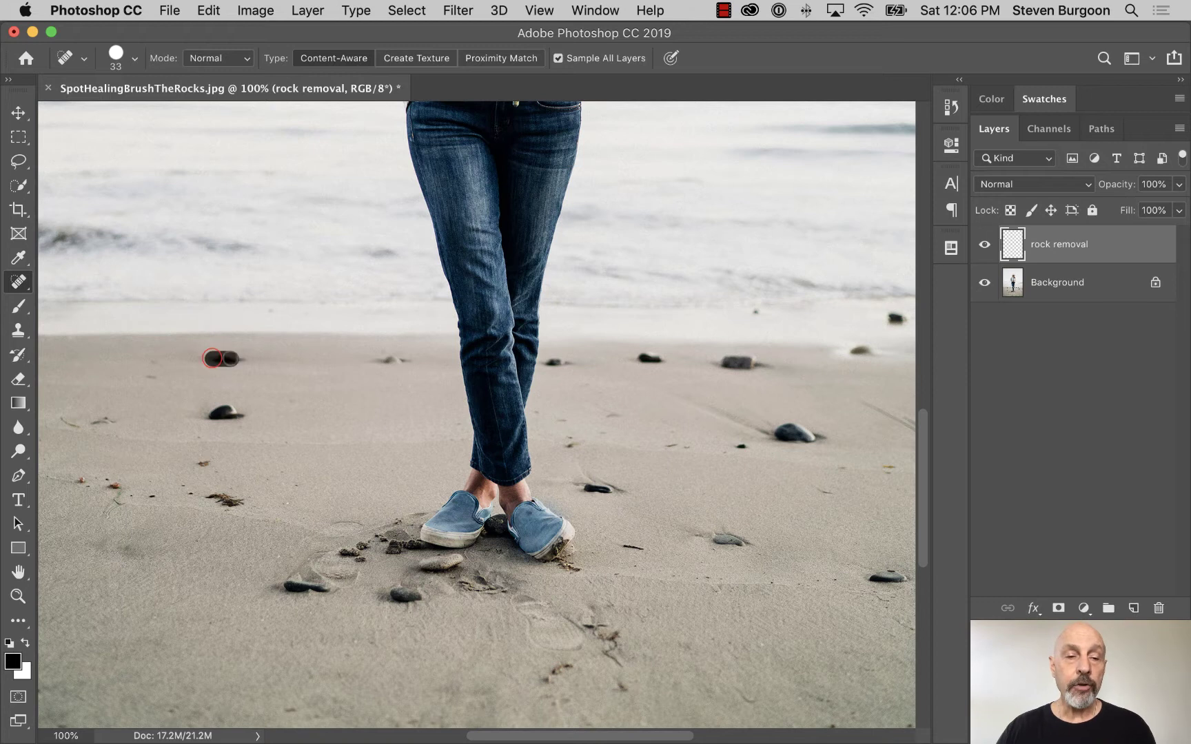
pyautogui.click(391, 359)
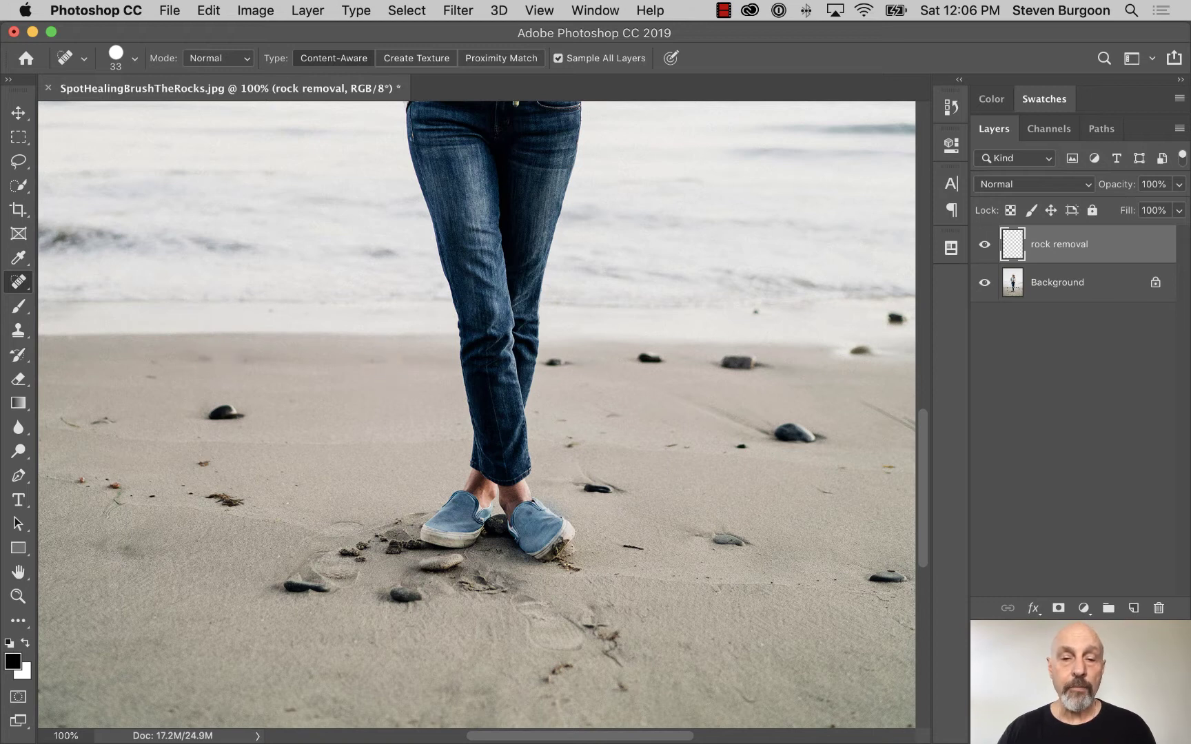
pyautogui.click(564, 364)
pyautogui.click(647, 357)
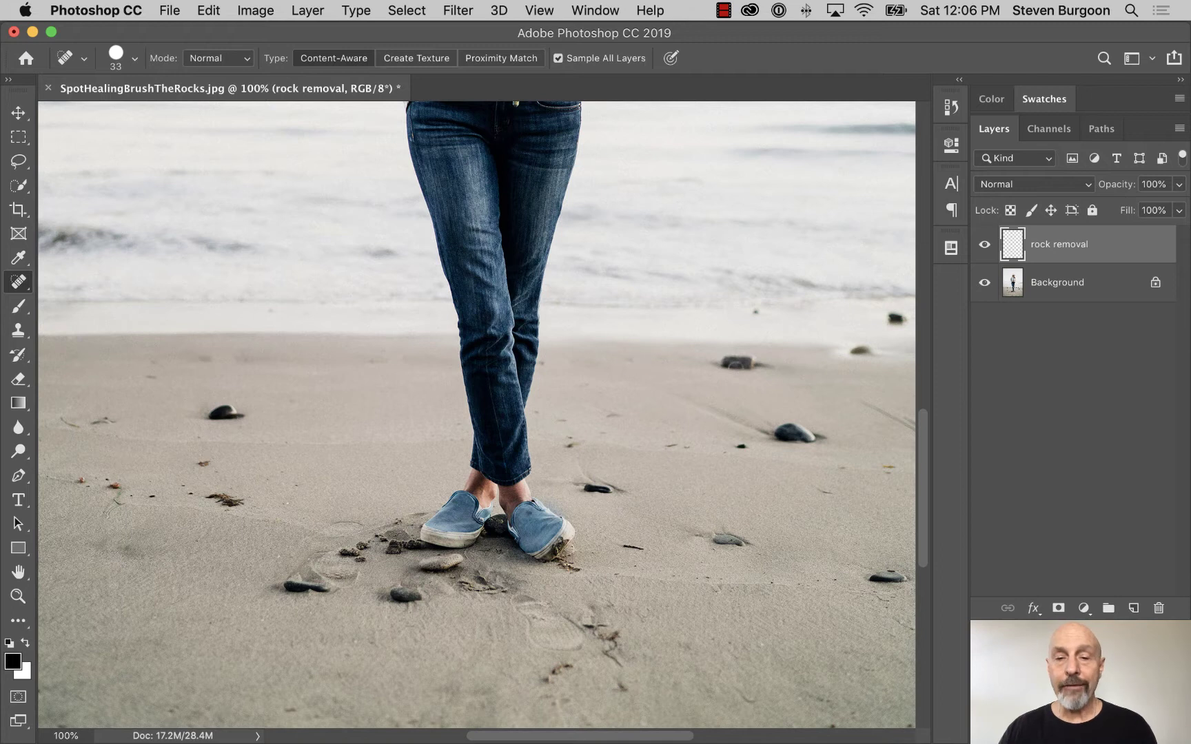
pyautogui.moveTo(721, 362); pyautogui.dragTo(765, 365)
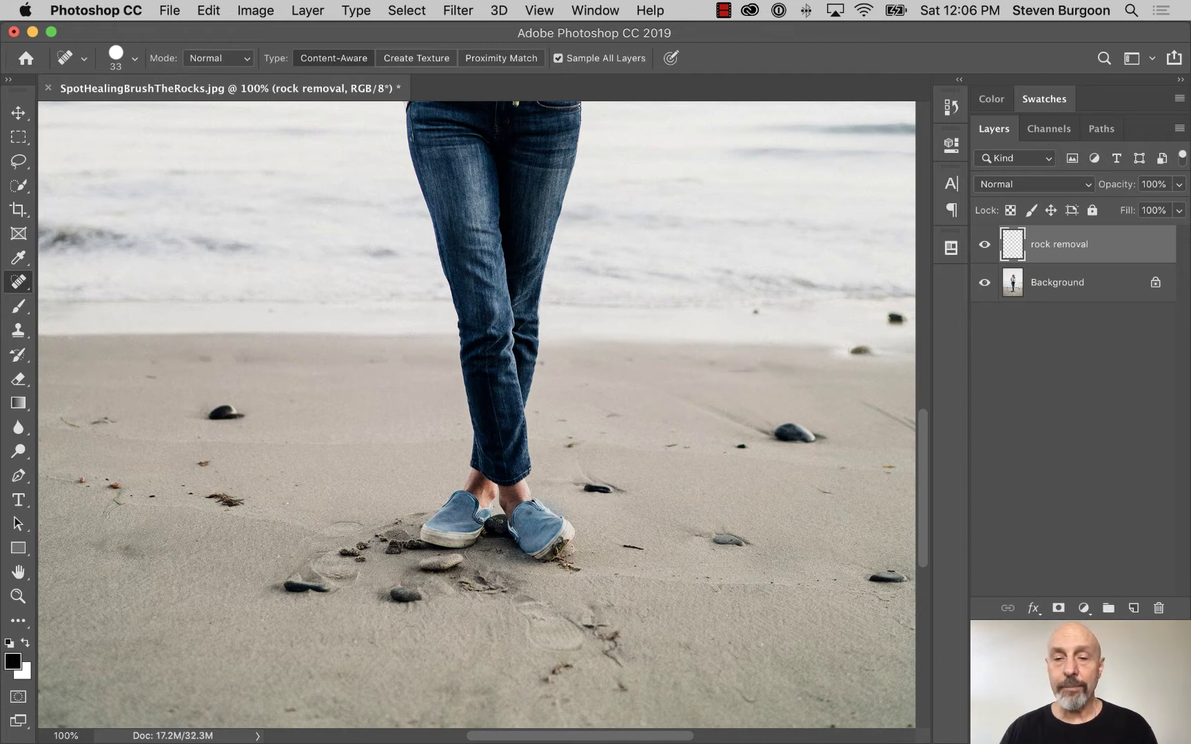
pyautogui.moveTo(835, 351)
pyautogui.mouseDown()
pyautogui.moveTo(875, 349)
pyautogui.moveTo(893, 318)
pyautogui.mouseUp()
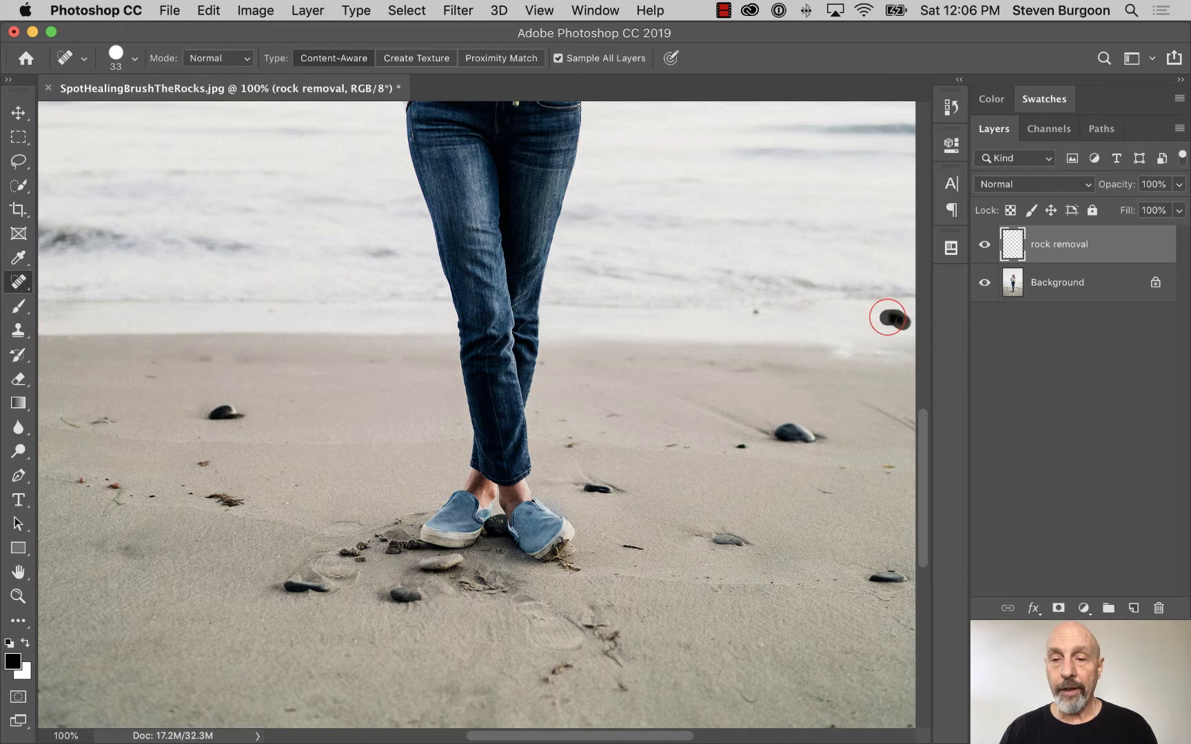
pyautogui.click(985, 283)
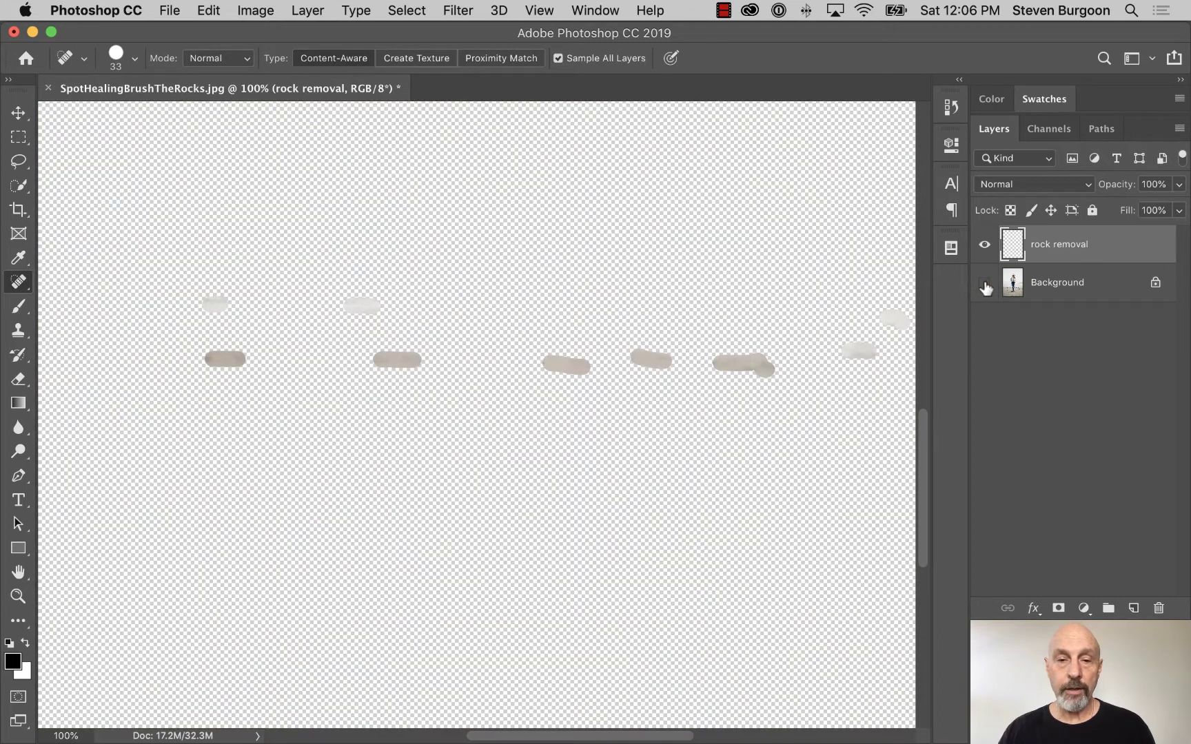
pyautogui.click(984, 282)
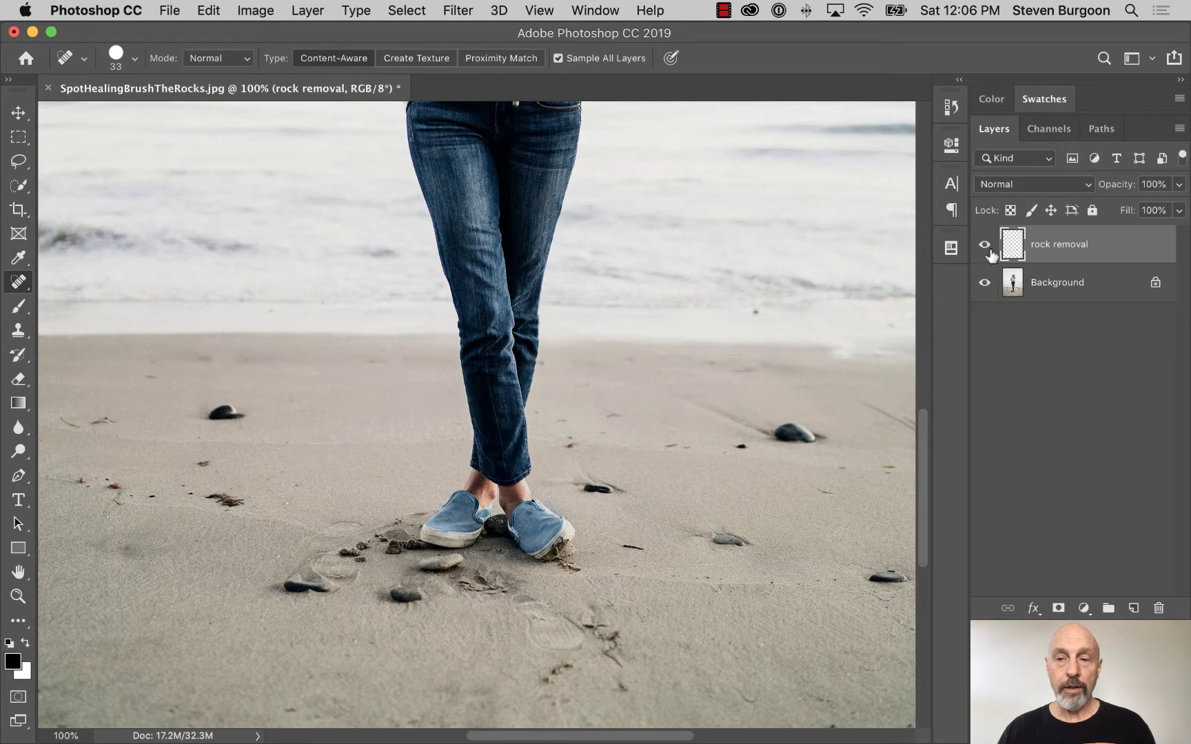
pyautogui.click(985, 245)
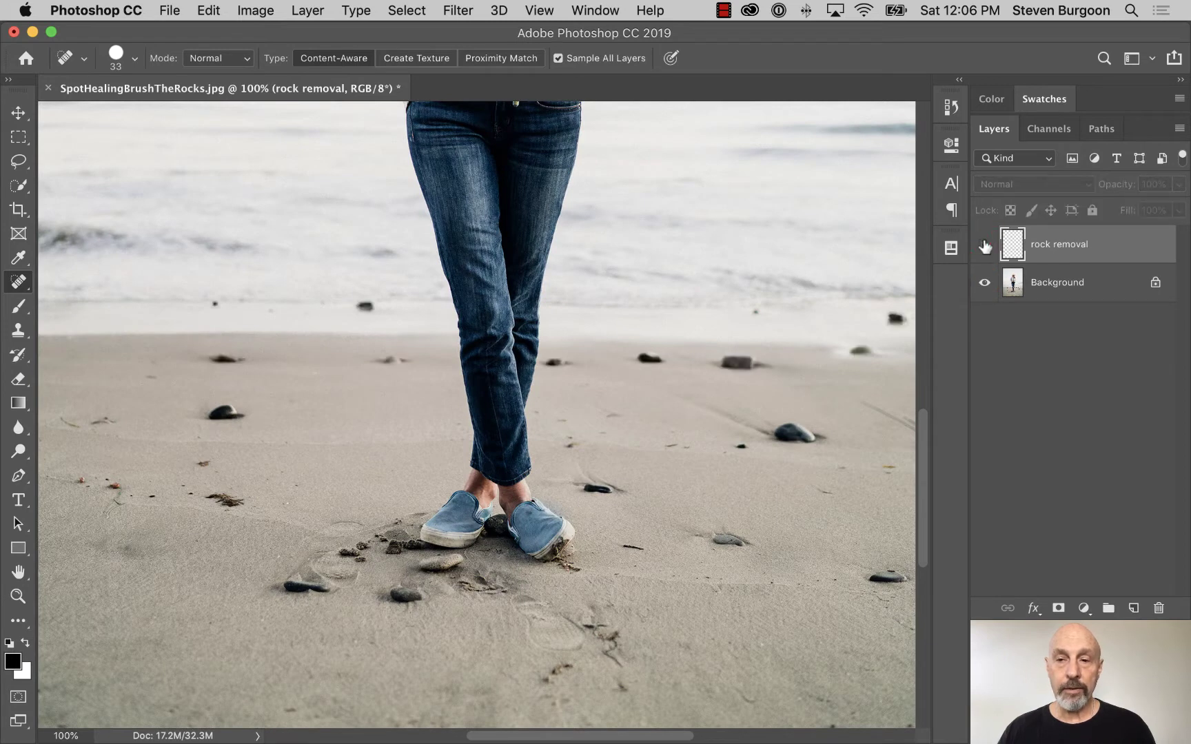
pyautogui.click(984, 244)
pyautogui.click(985, 245)
pyautogui.click(985, 244)
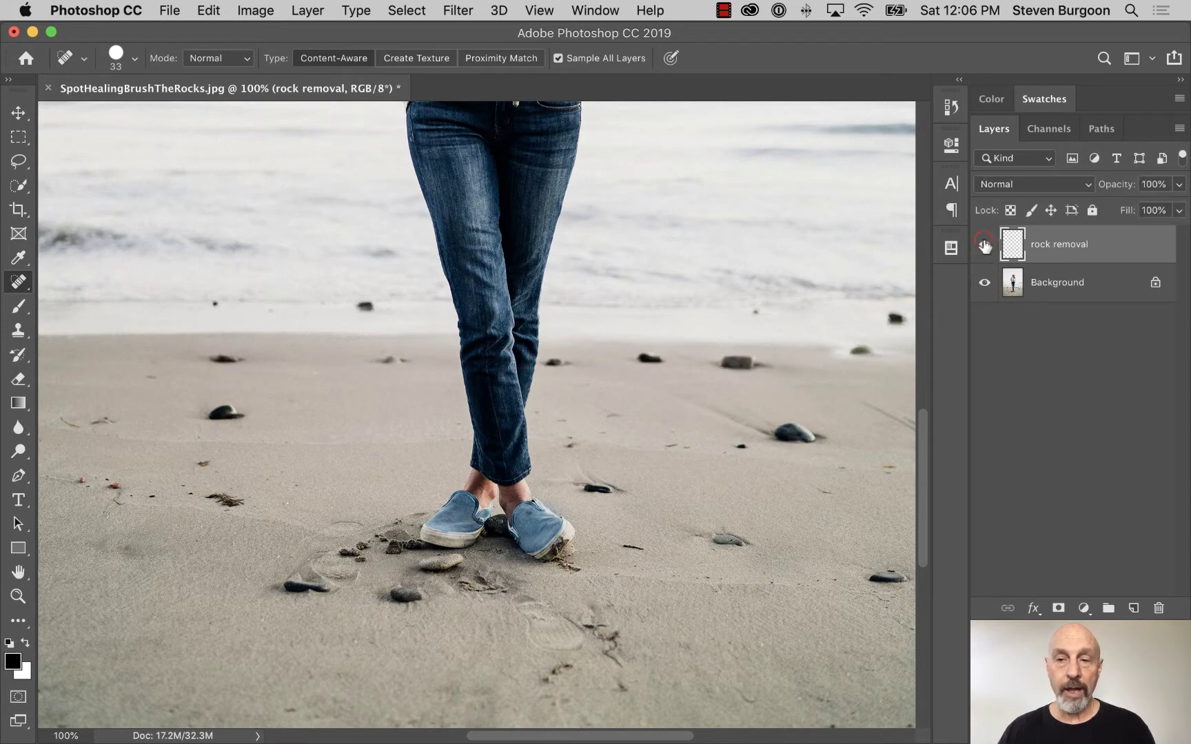
pyautogui.click(985, 245)
pyautogui.click(984, 244)
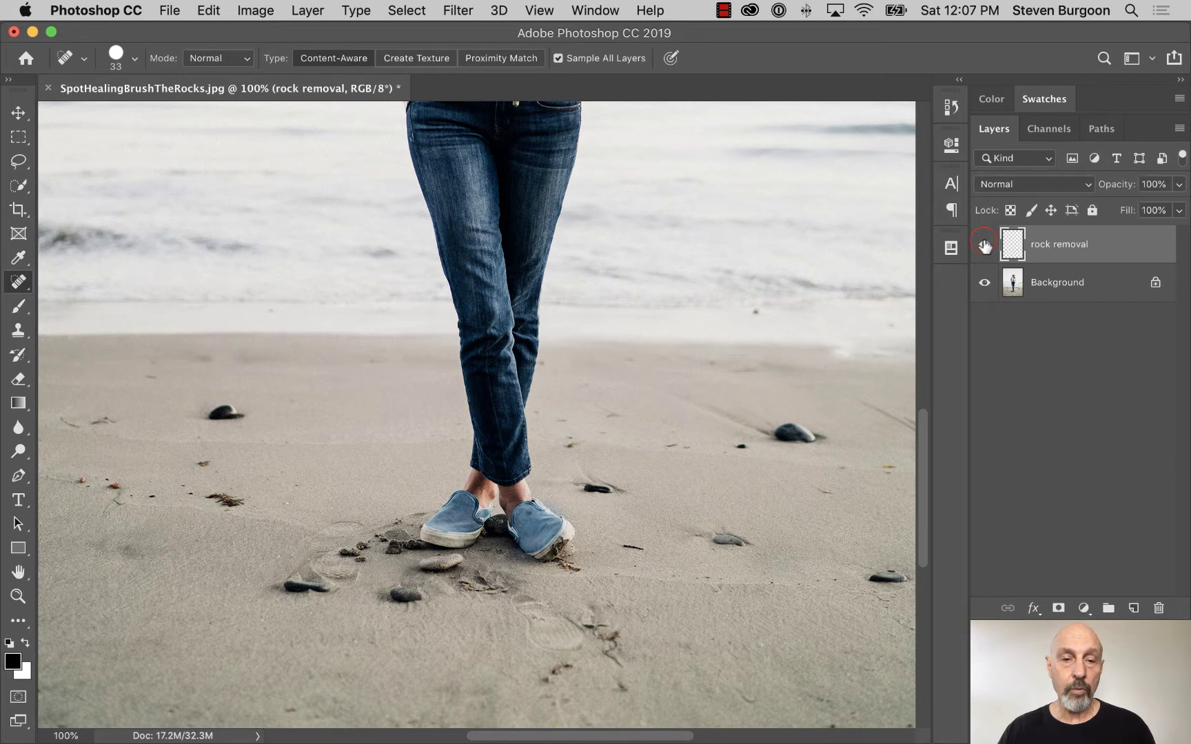
pyautogui.click(985, 245)
pyautogui.click(985, 245)
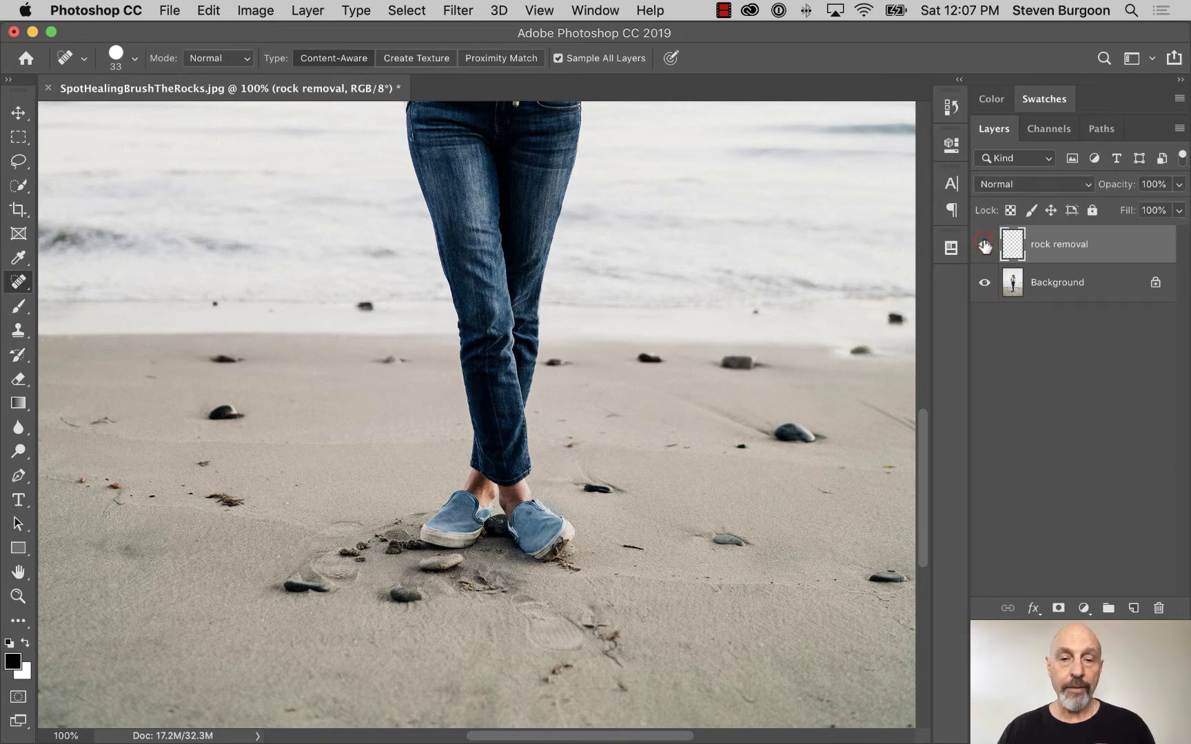
pyautogui.click(984, 245)
pyautogui.click(984, 245)
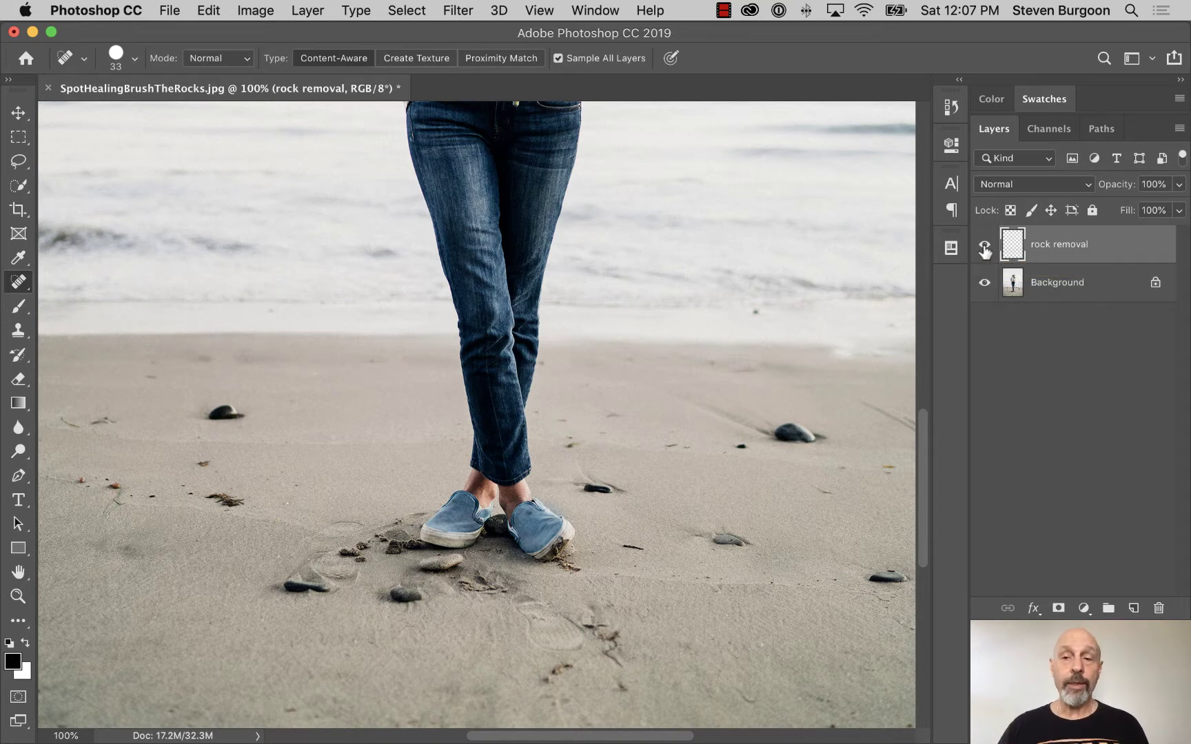
pyautogui.click(1016, 182)
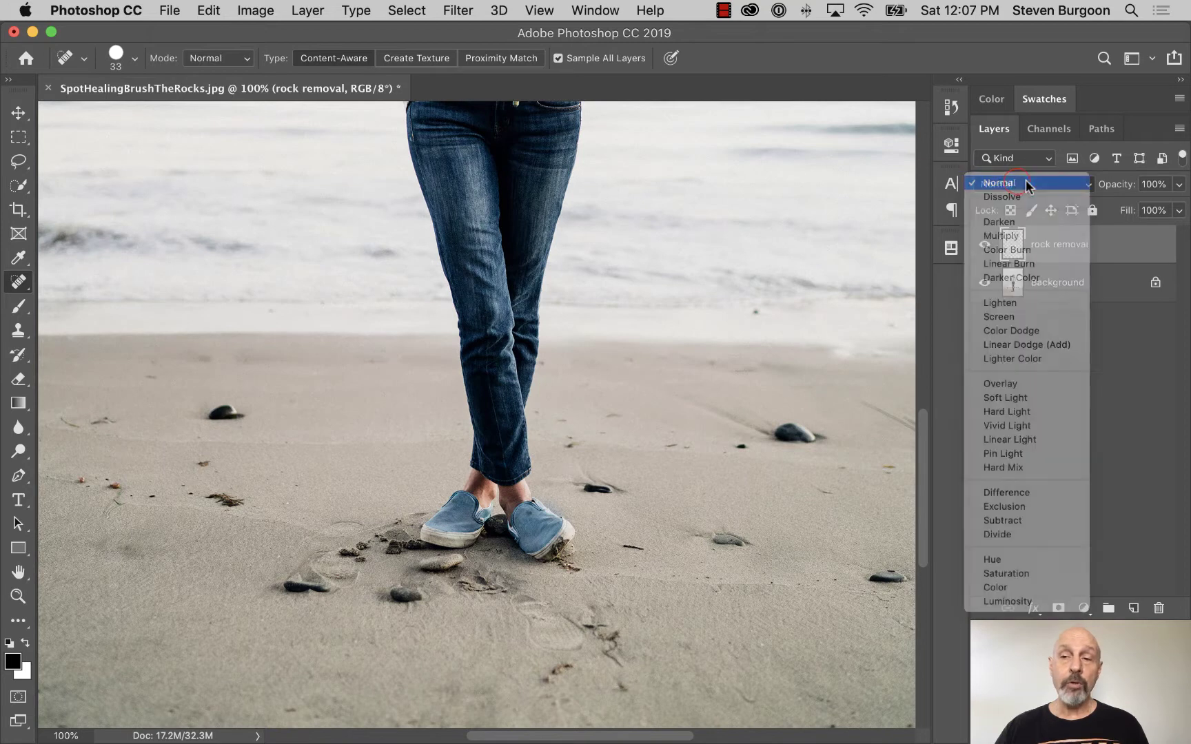
pyautogui.click(1025, 183)
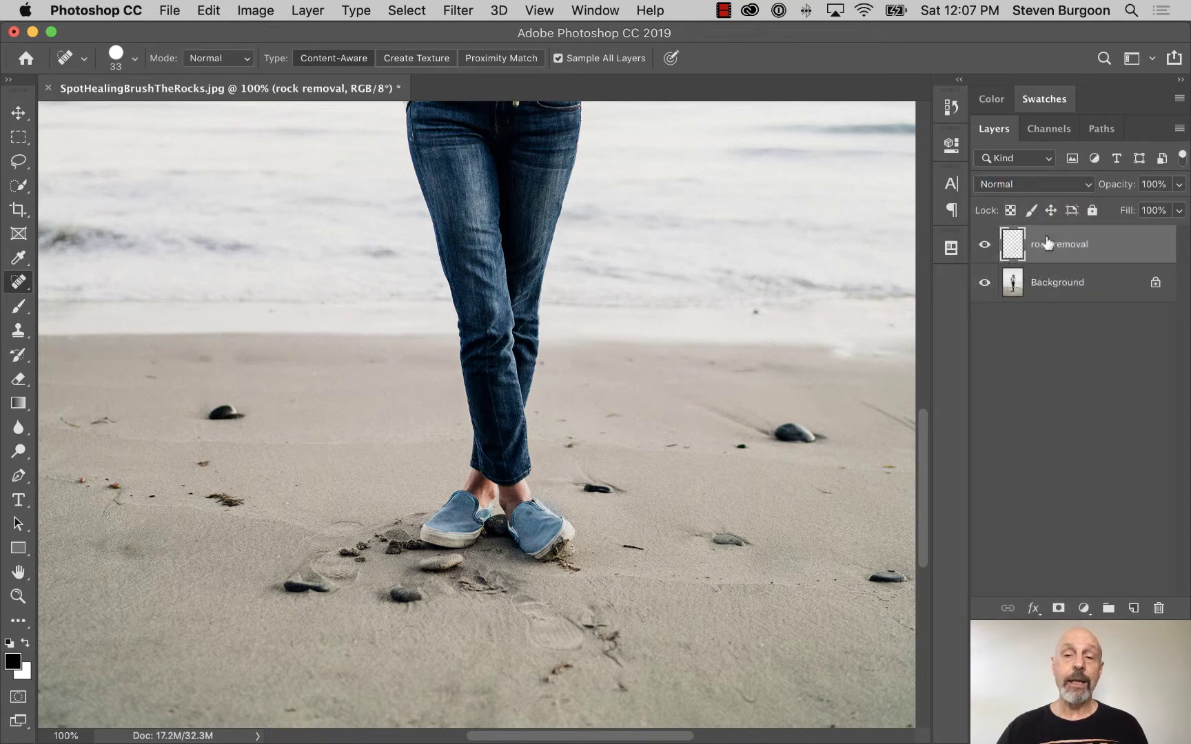